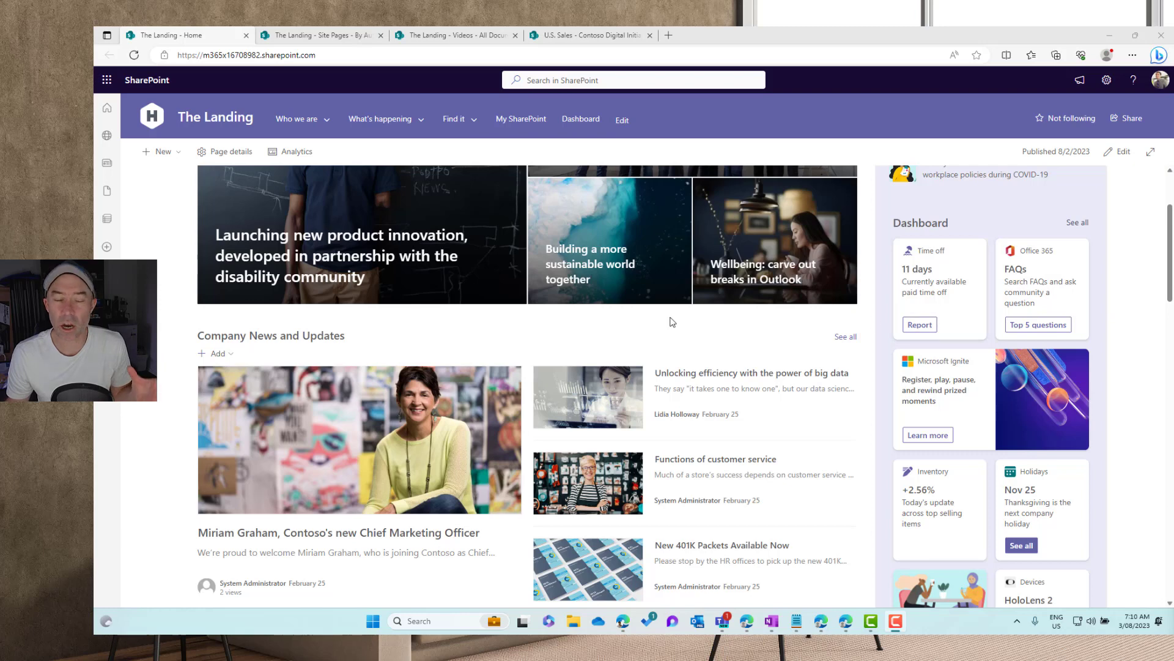
Scroll The Landing home page down to the Latest Blog Articles section.
scroll(670, 317, "up", 2)
scroll(670, 322, "down", 1)
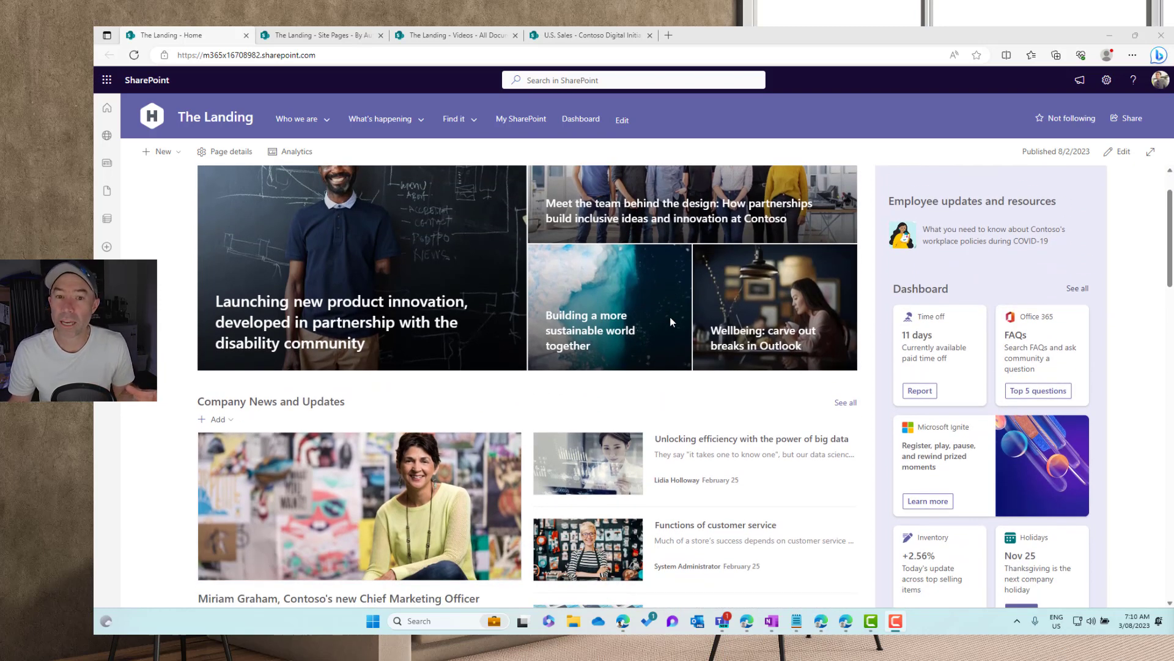
scroll(670, 317, "down", 2)
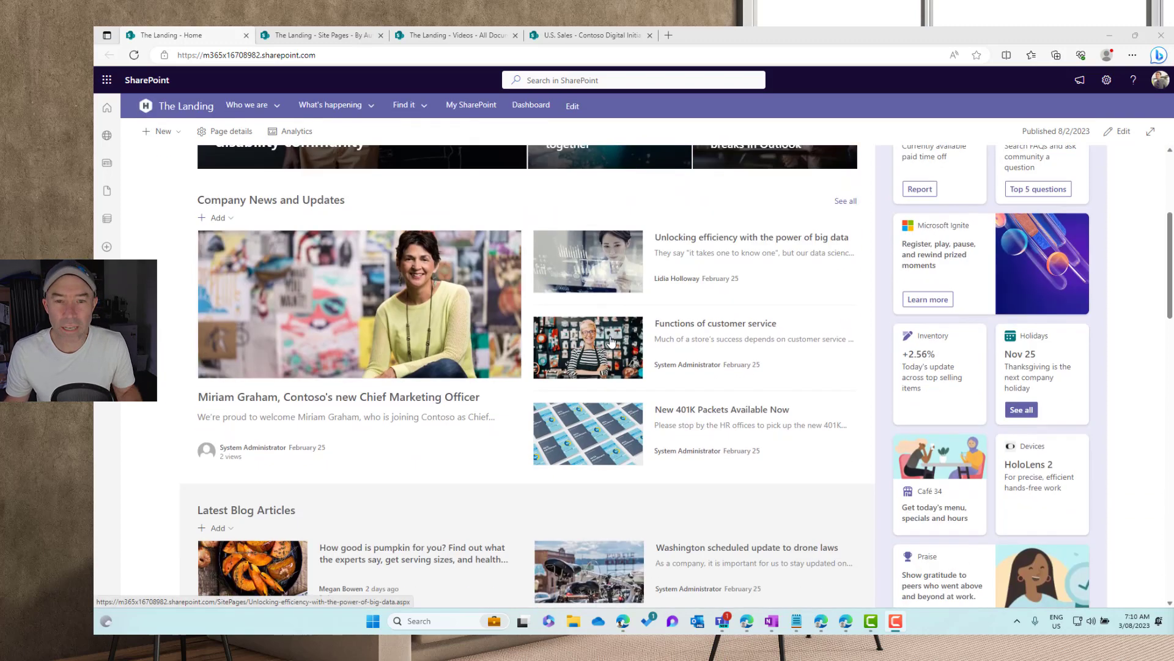
scroll(593, 360, "down", 4)
scroll(590, 366, "down", 1)
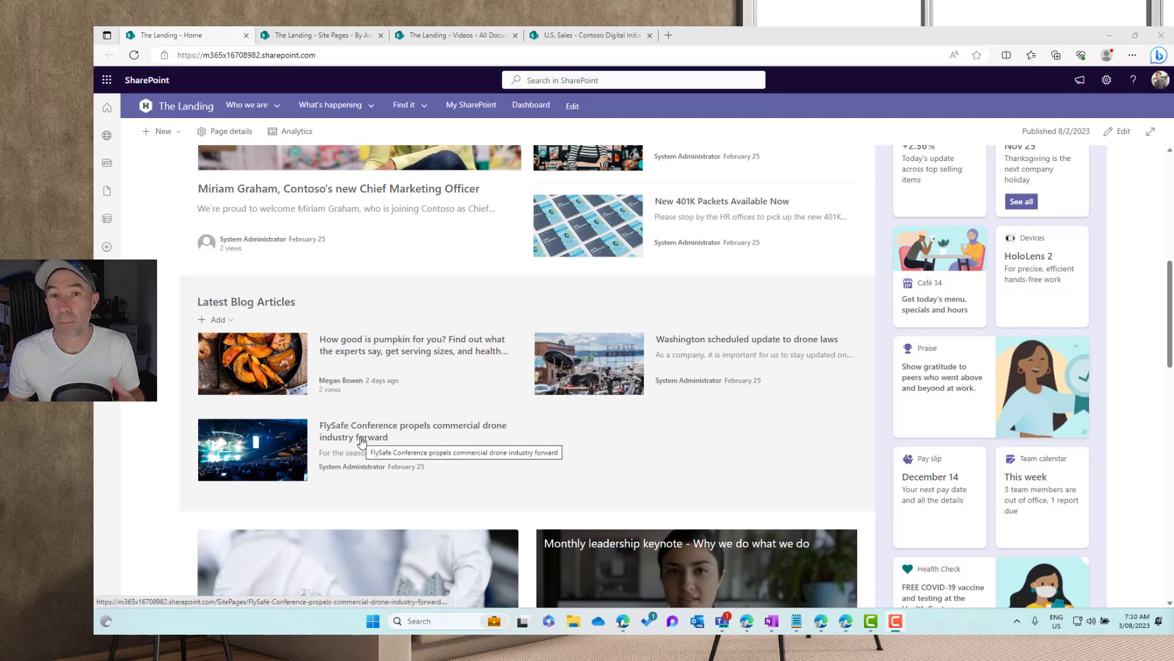
left_click(218, 319)
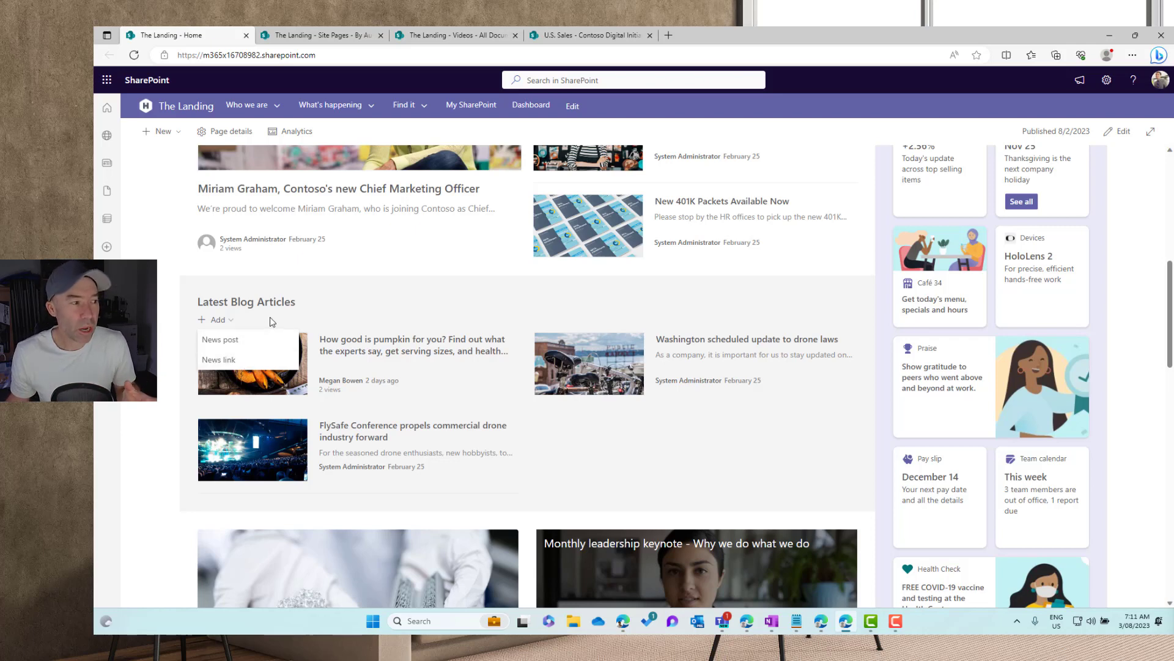
left_click(199, 304)
left_click_drag(299, 309, 197, 304)
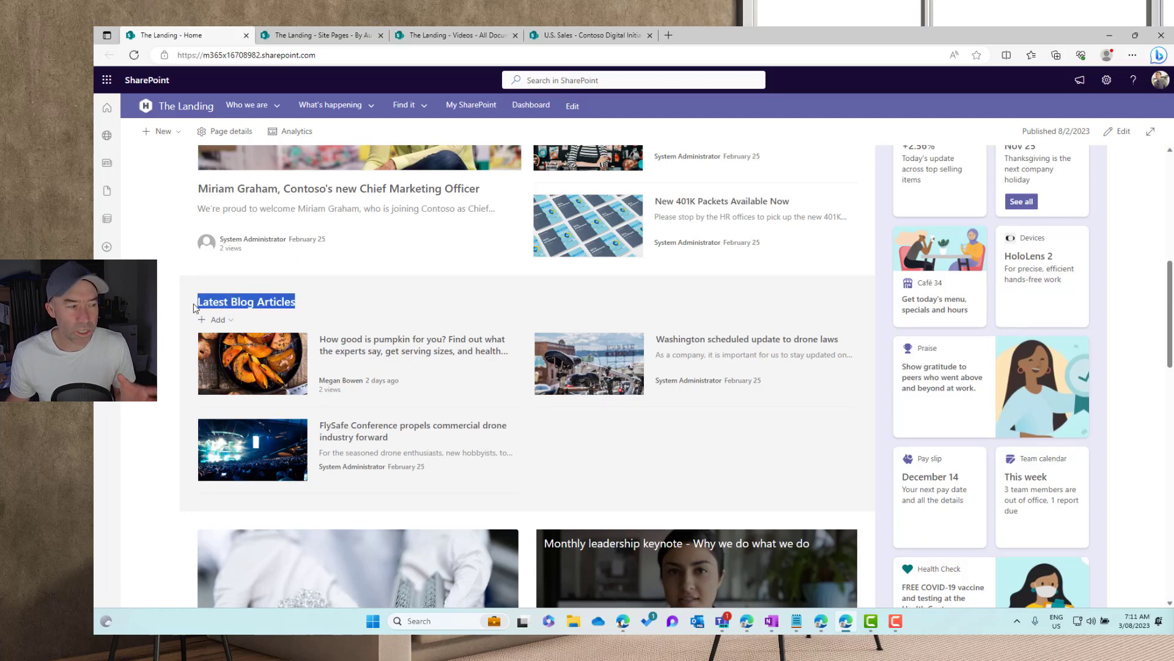
left_click(227, 322)
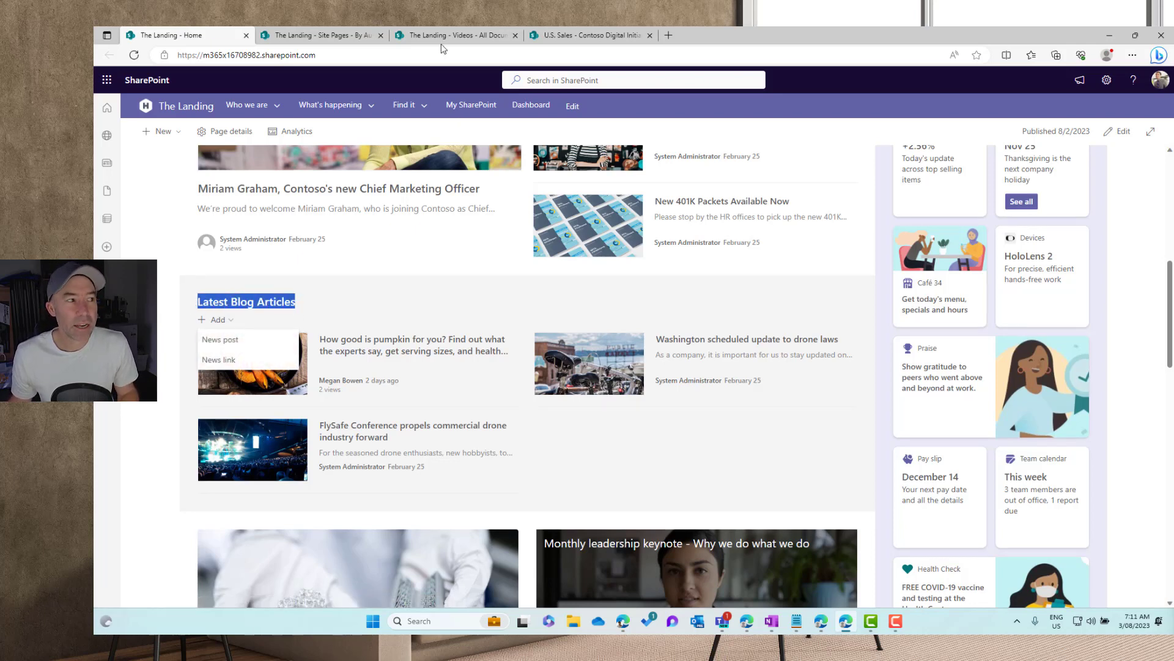
Browse Site Pages and Videos, then show the U.S. Sales Contoso Digital Initiative library.
left_click(340, 41)
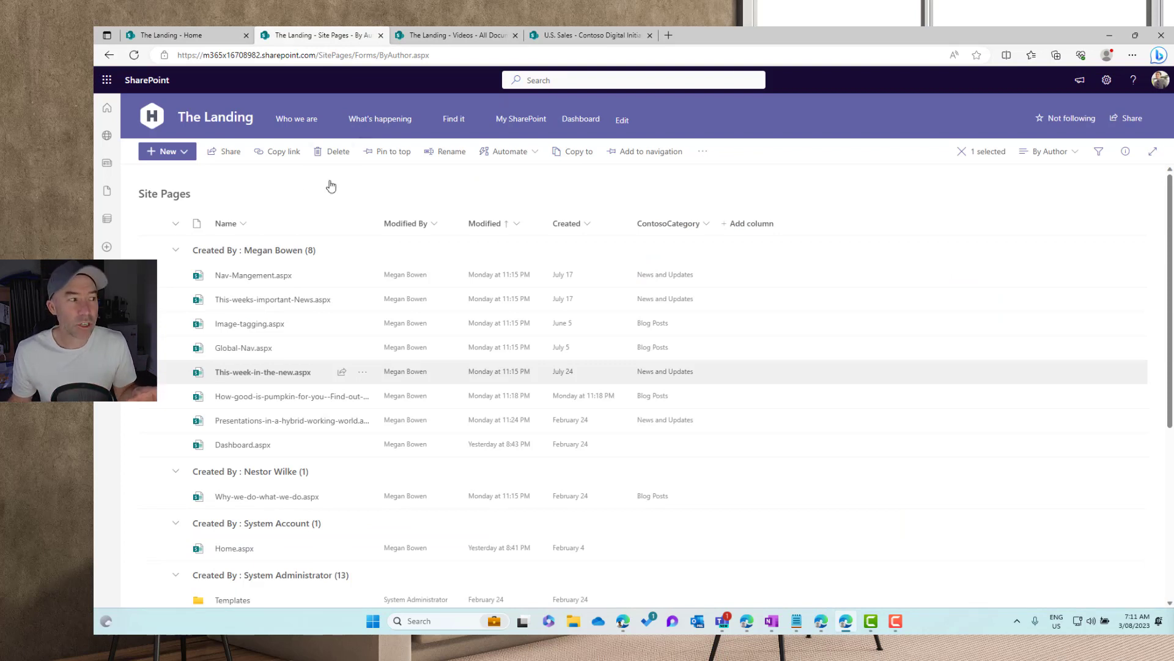
mouse_move(325, 428)
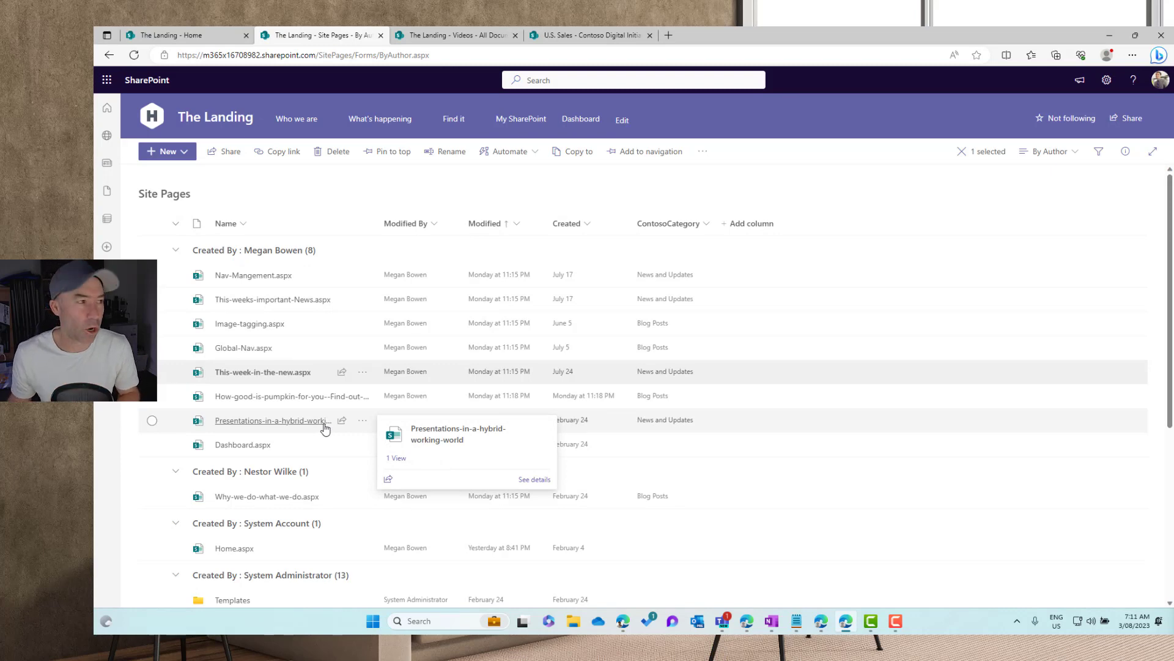
left_click(478, 37)
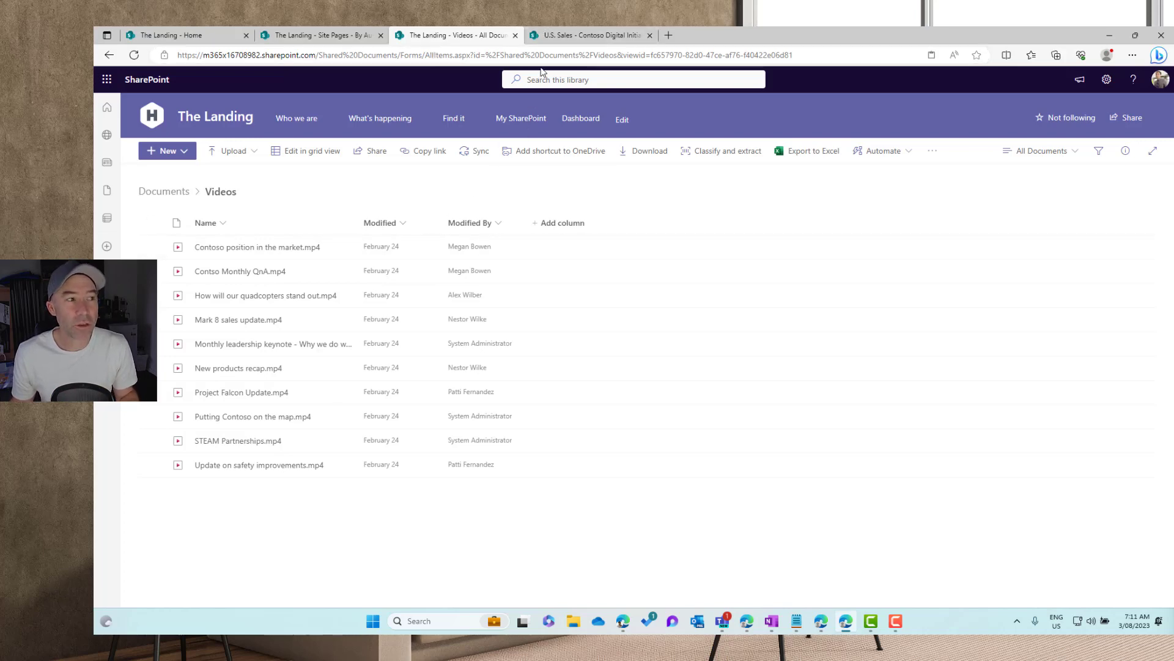
left_click(558, 37)
mouse_move(361, 274)
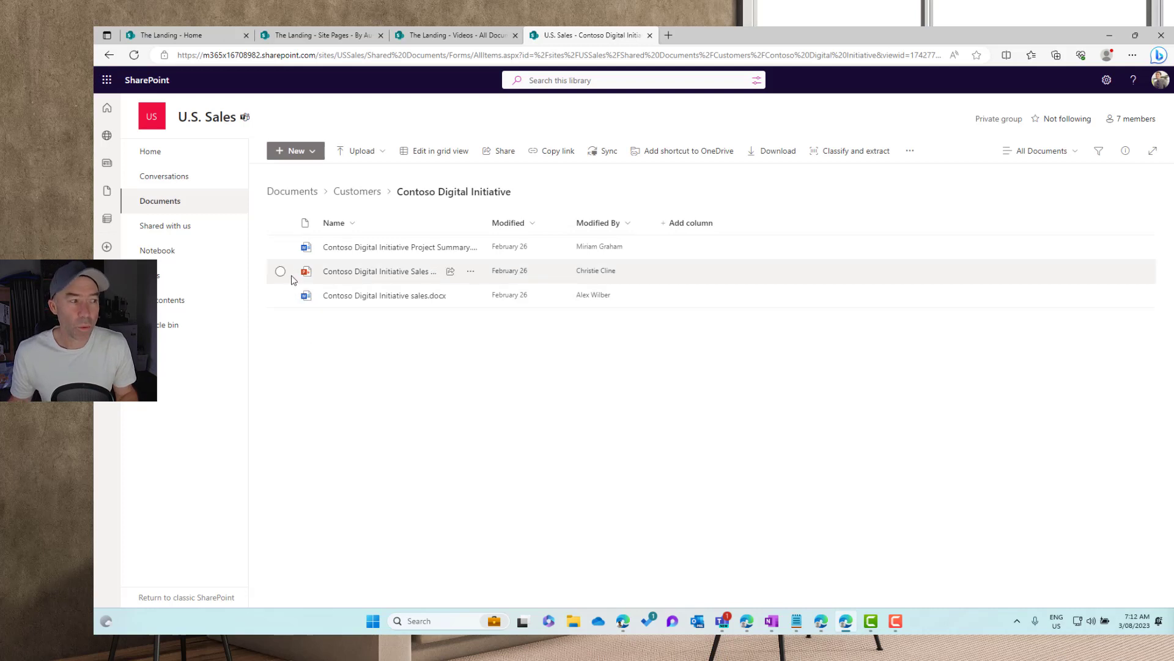
Set the Sales Pitch.pptx sharing link to Can view for people in Contoso and copy it.
left_click(450, 273)
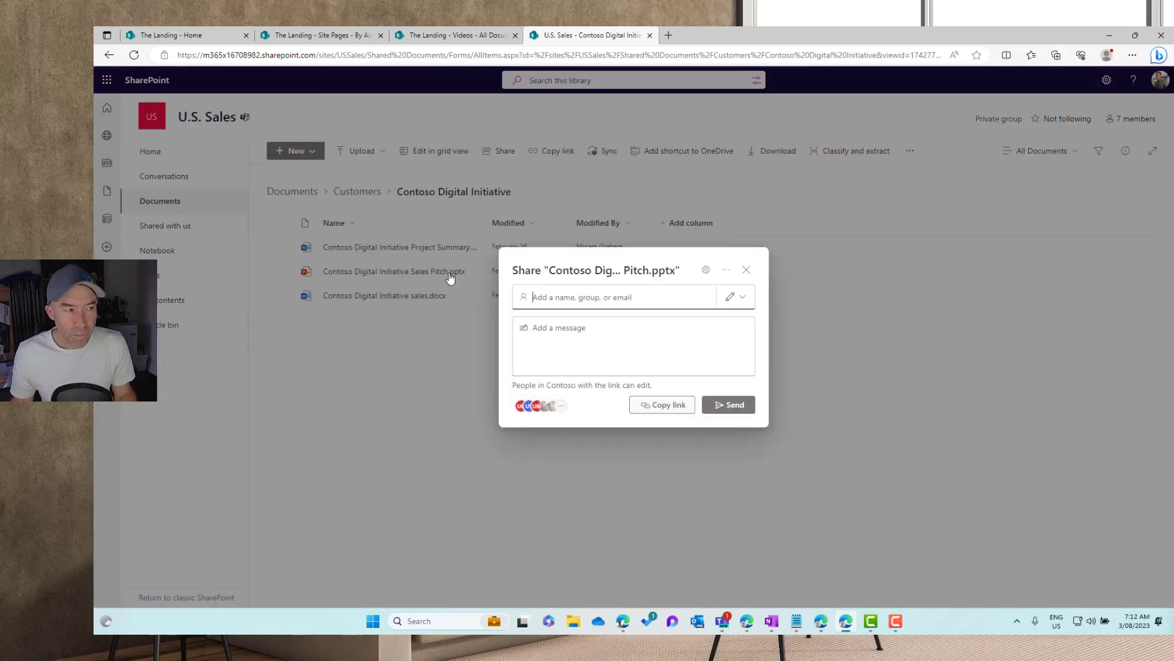
left_click(705, 271)
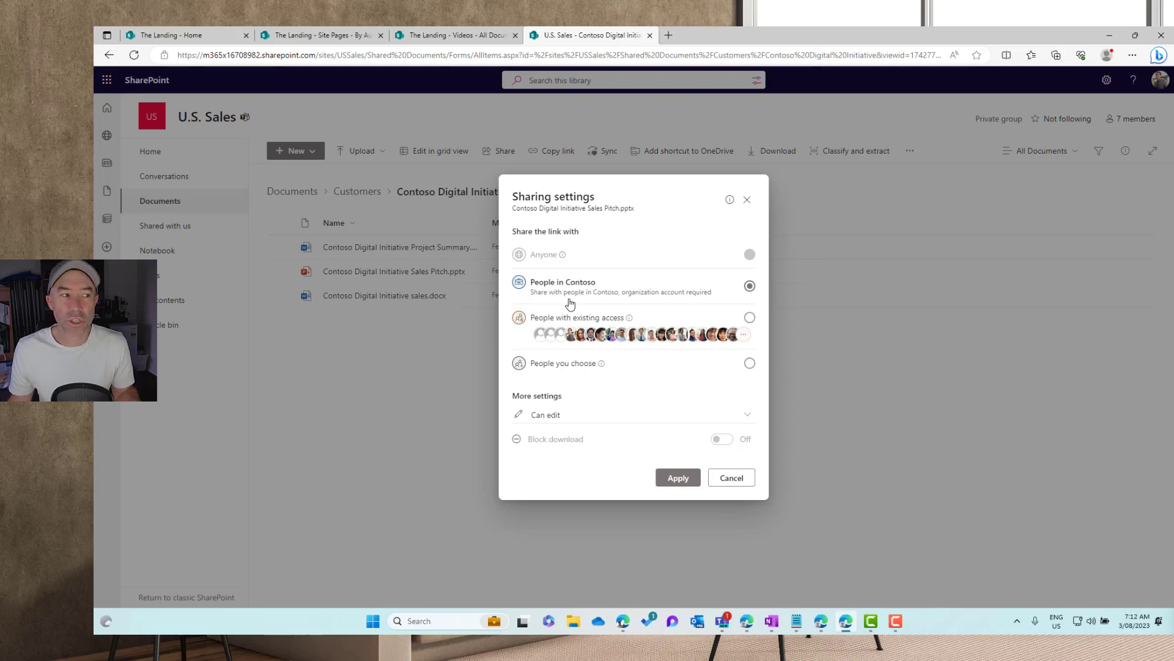
left_click(605, 418)
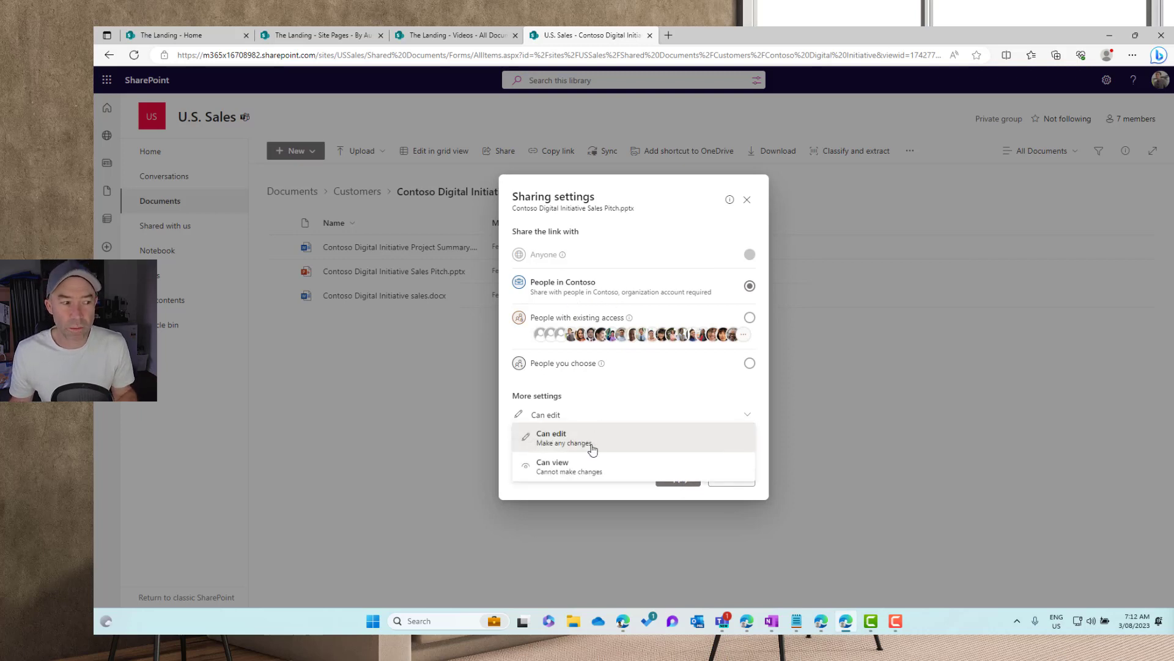
left_click(591, 464)
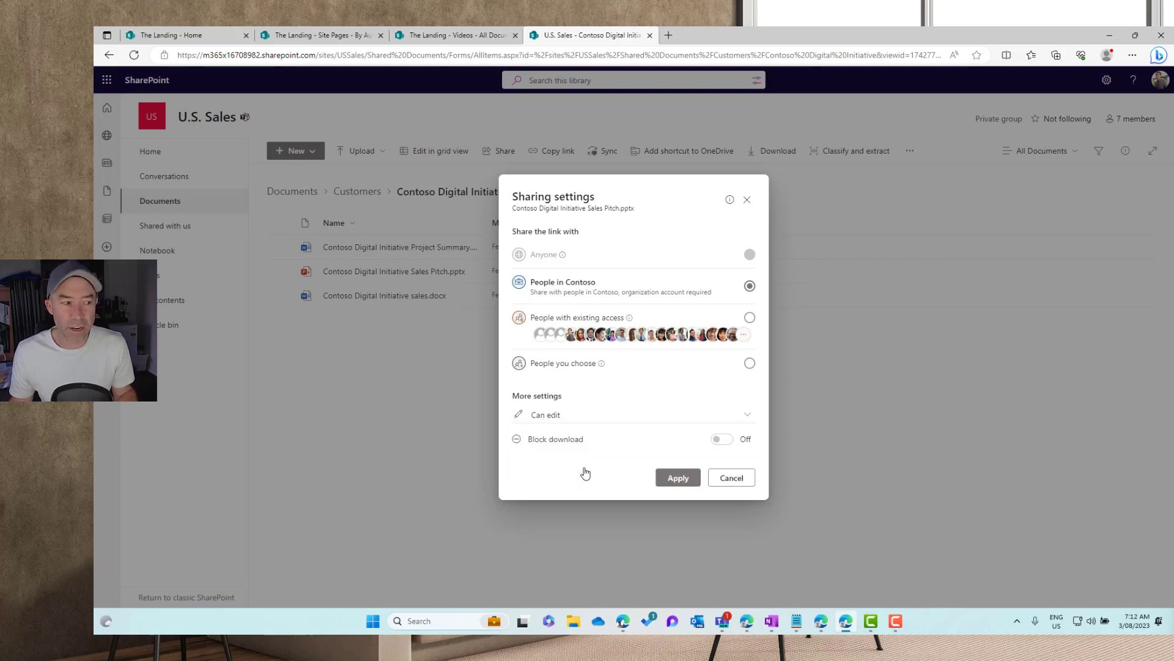
left_click(683, 489)
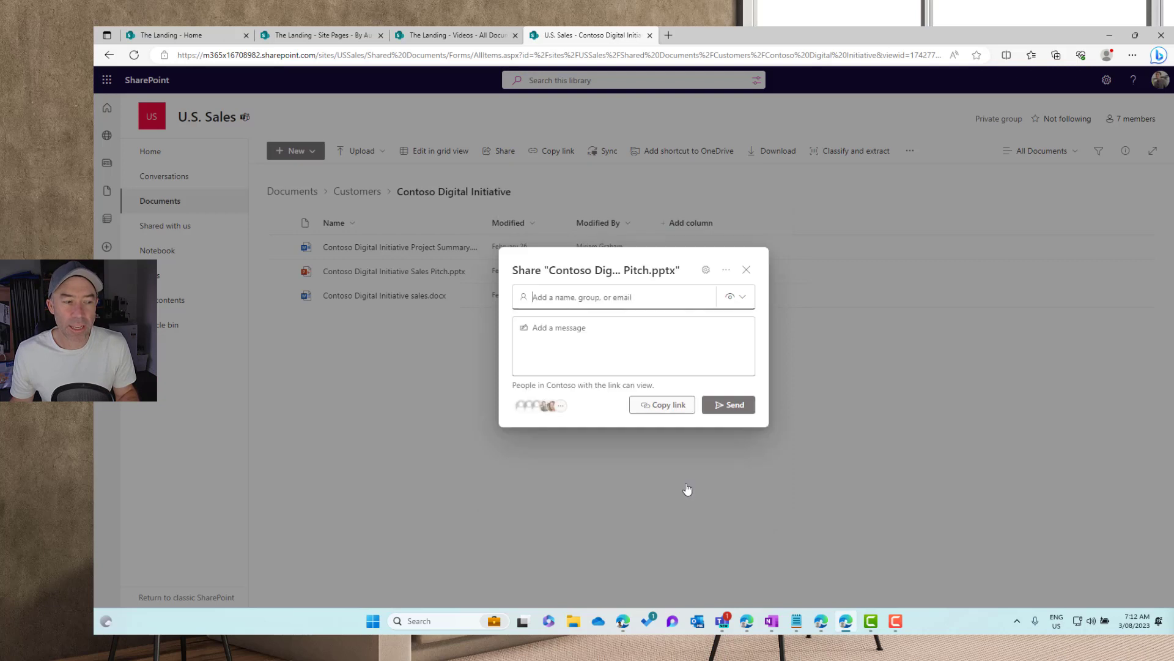
left_click(664, 412)
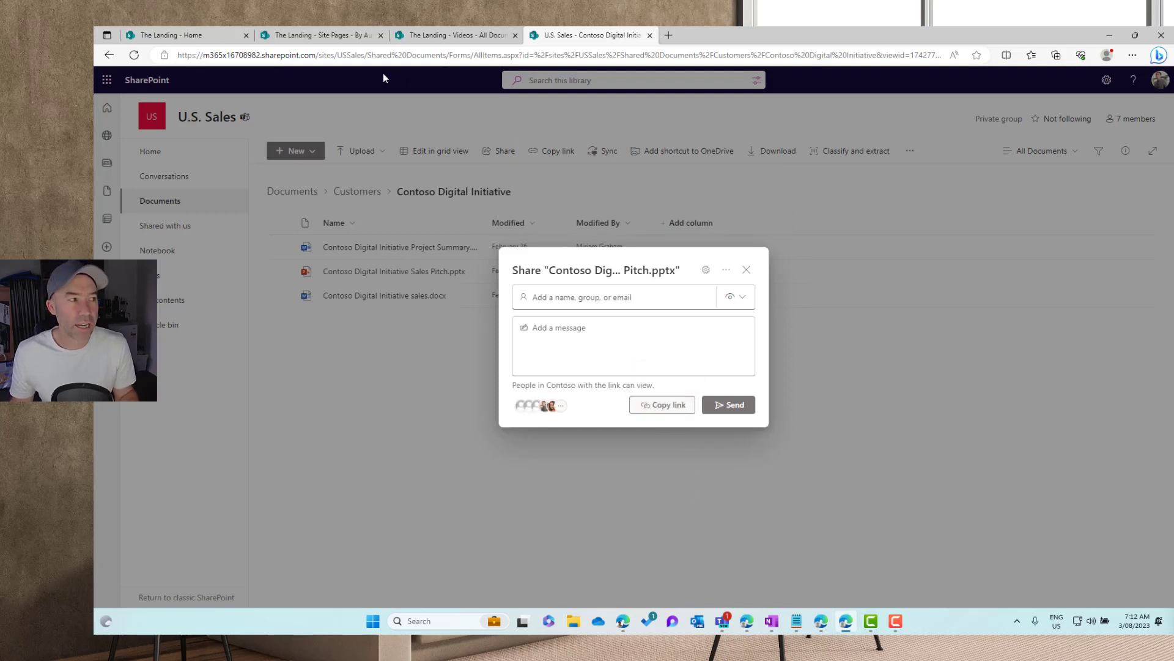
Back on The Landing, add a news link to Latest Blog Articles with the Sales Pitch URL.
left_click(197, 38)
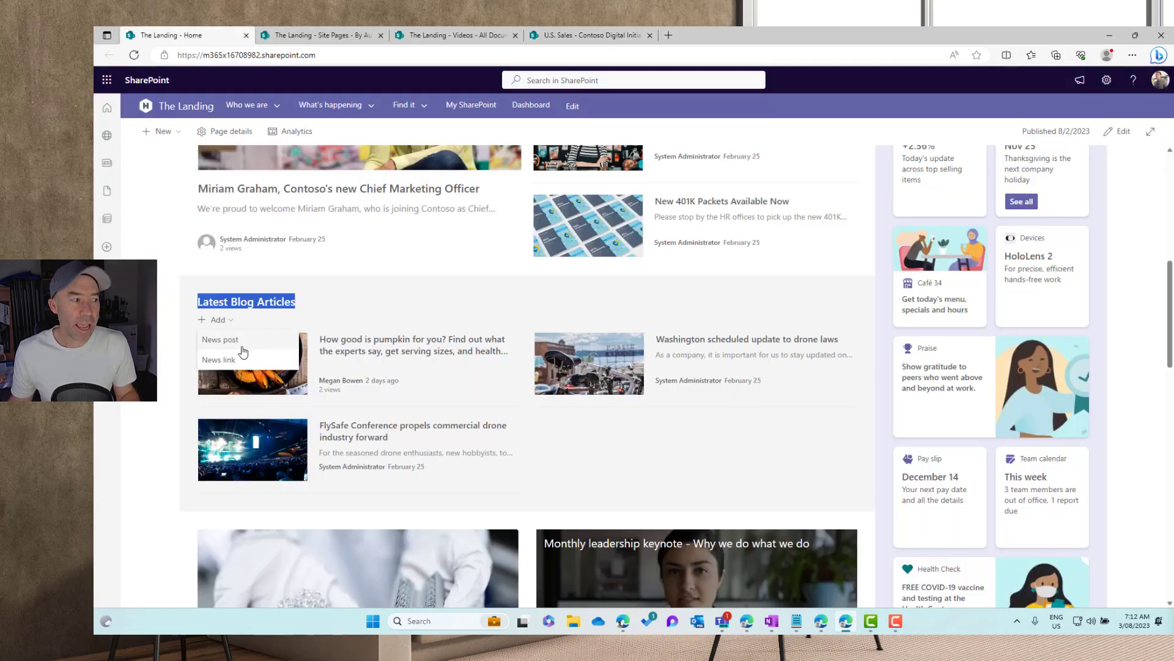
left_click(231, 362)
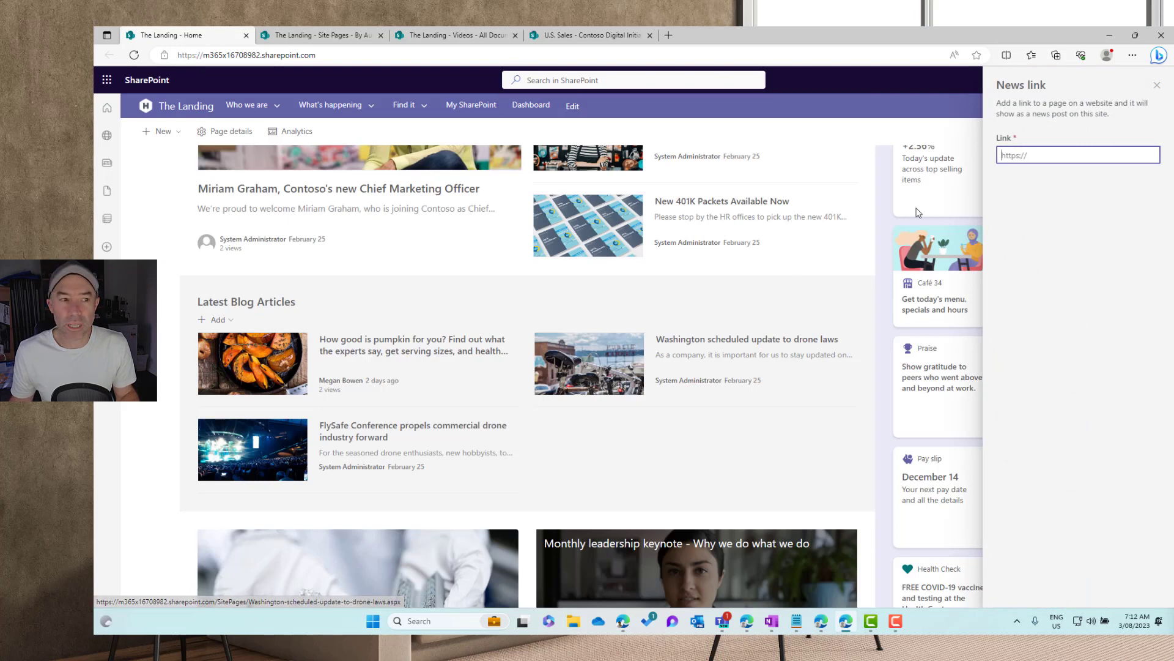
key("ctrl+v")
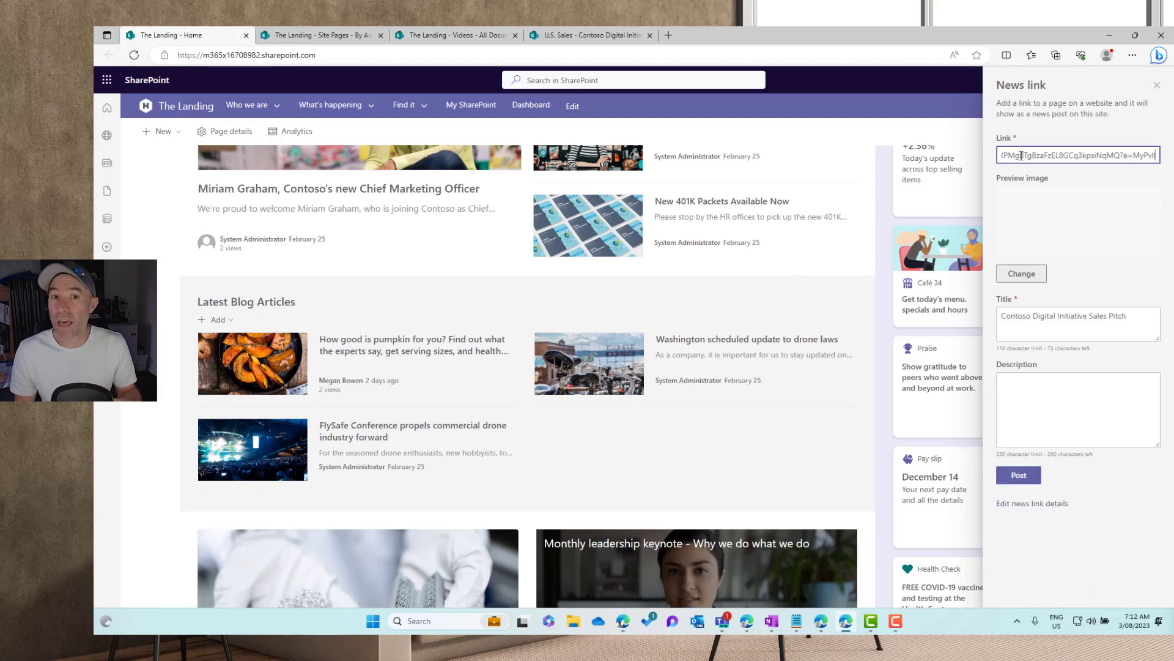
Describe the news link as 'This the latest deck from the US Sales Team' and bring up preview image choices.
left_click(1070, 313)
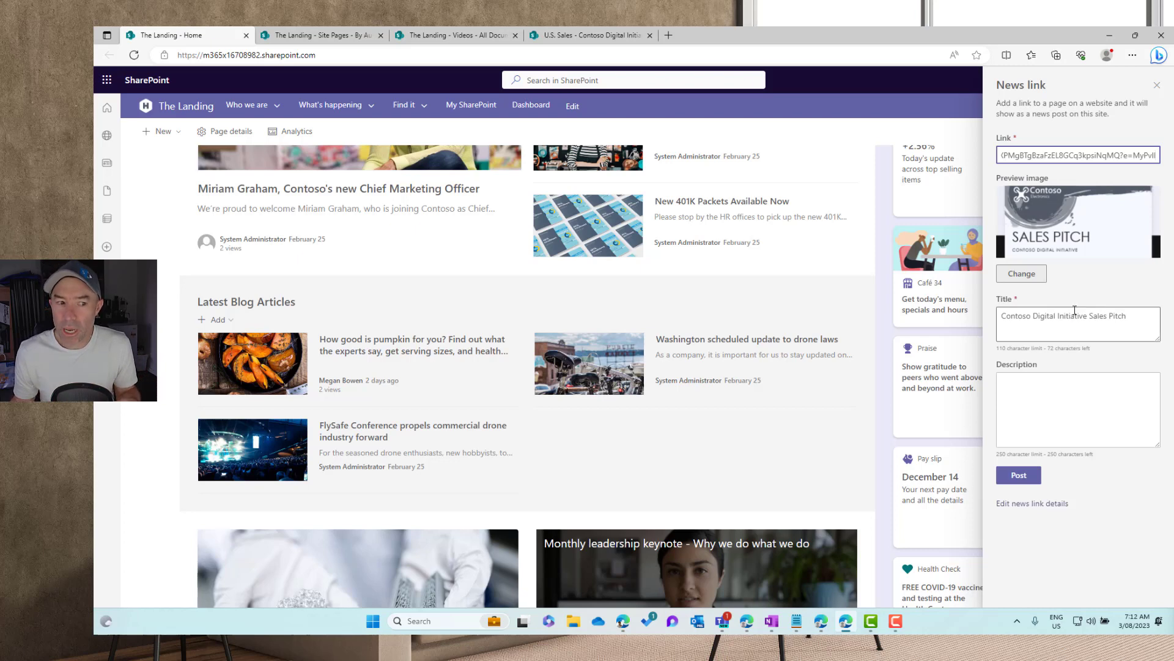
left_click(1065, 388)
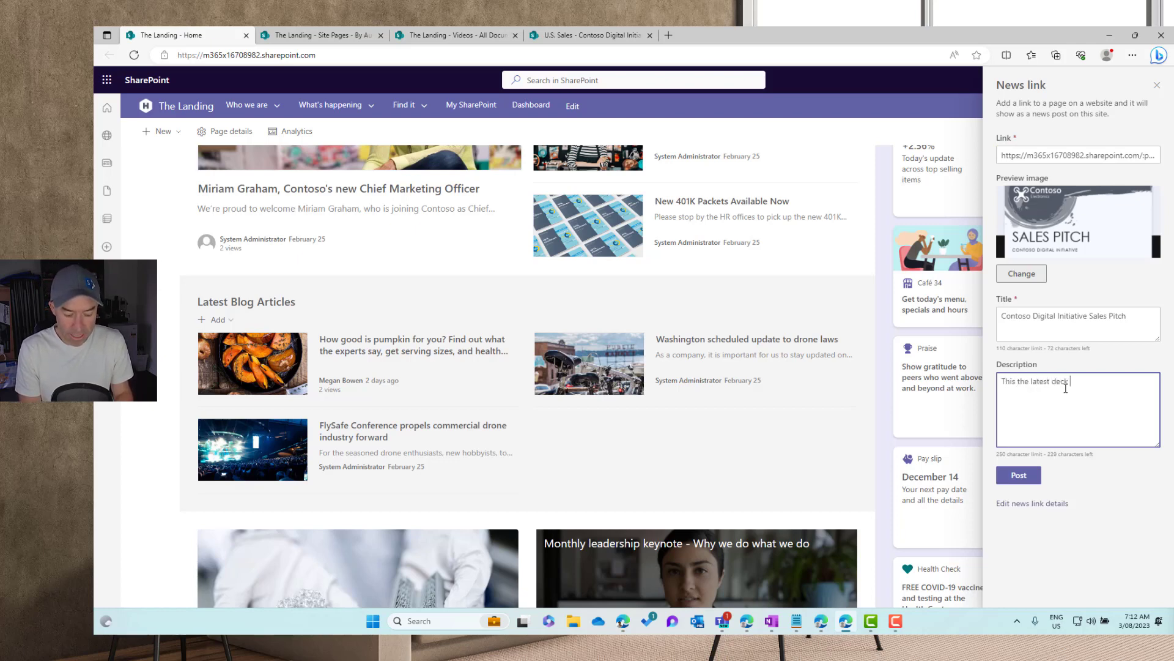
type("This the latest deck from the US Sales Team")
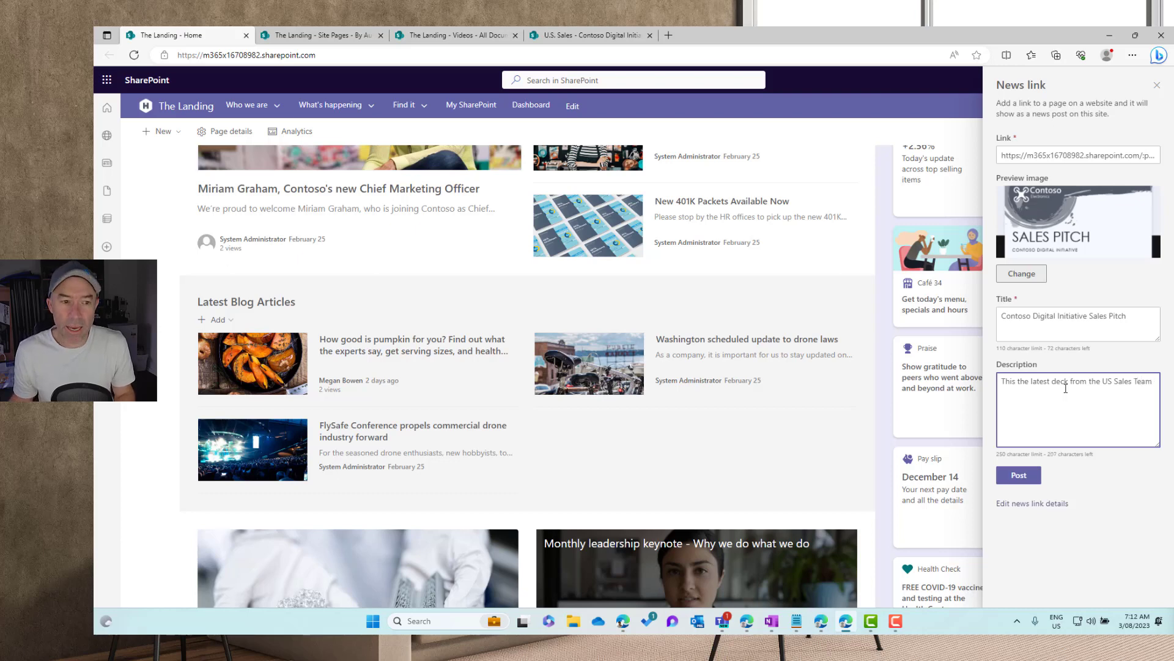
left_click(1064, 317)
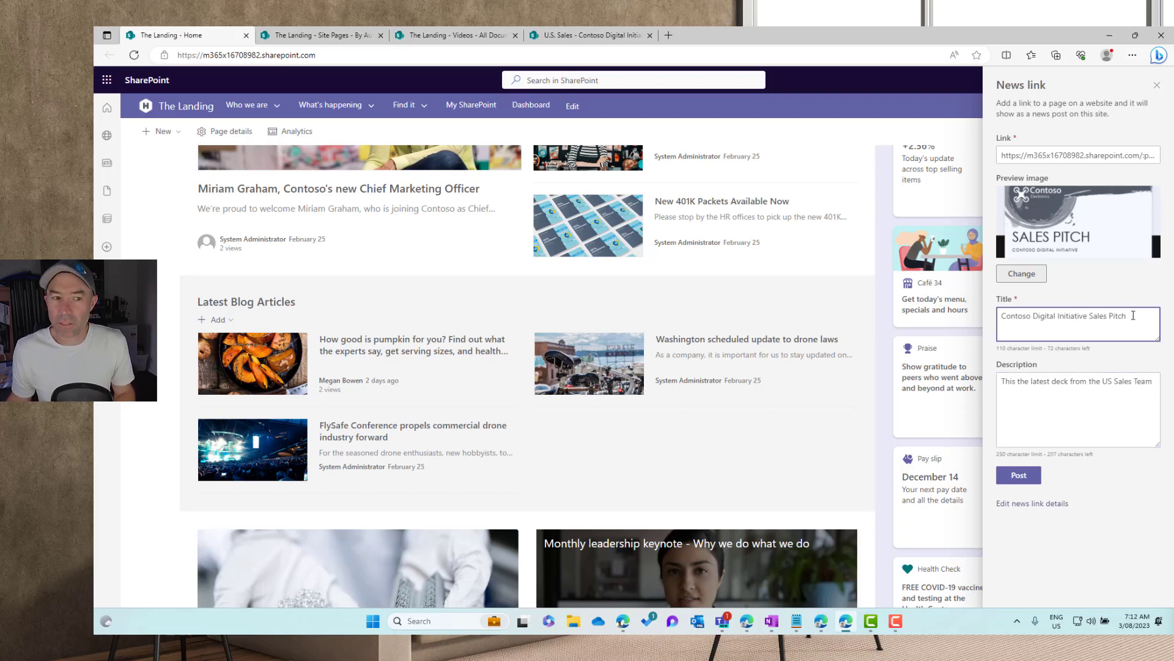
left_click(1026, 278)
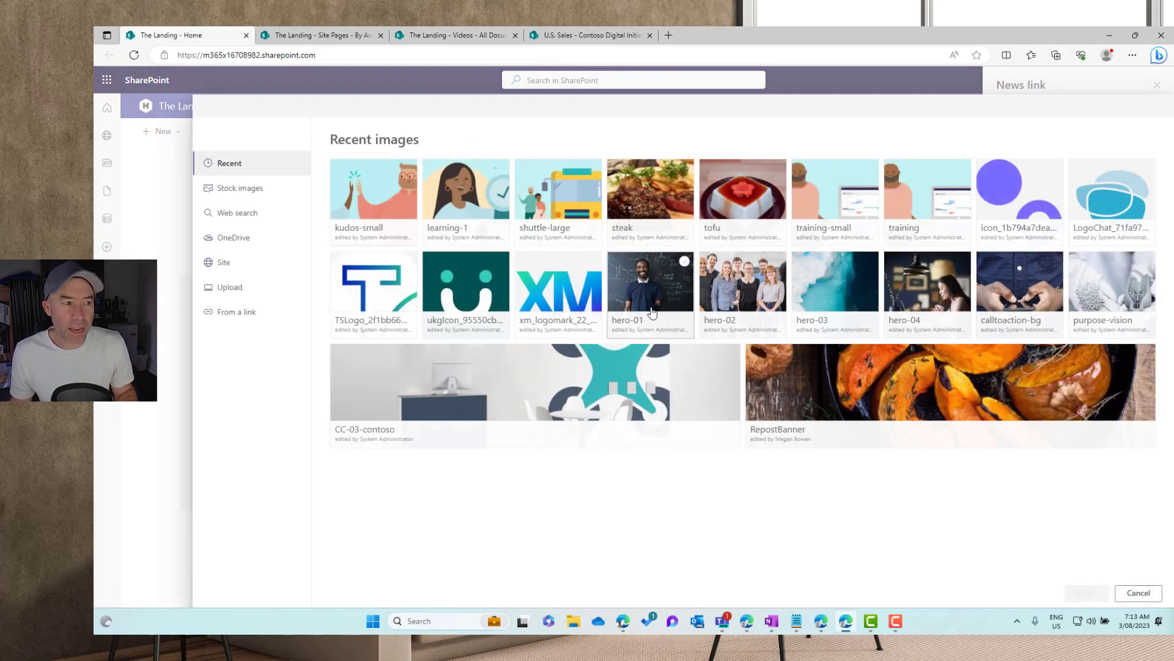
Insert the calltoaction-bg photo as the news link's preview image.
left_click(1038, 290)
left_click(1077, 592)
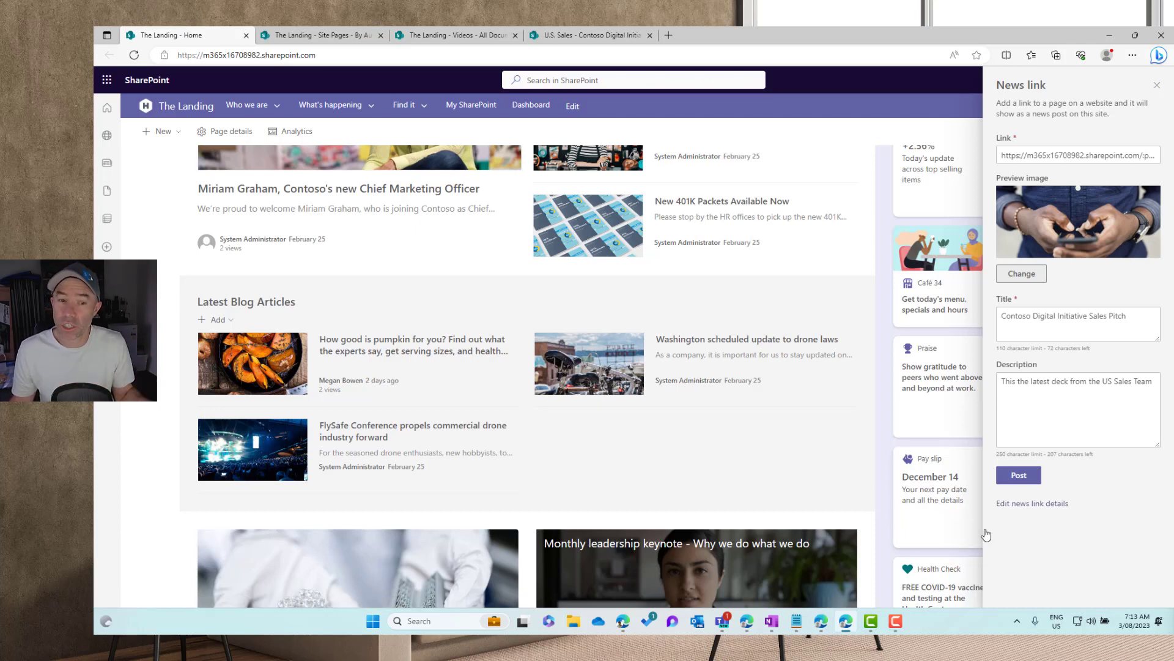
In the news link's page details, change ContosoCategory to Blog Posts and post the news.
left_click(1015, 508)
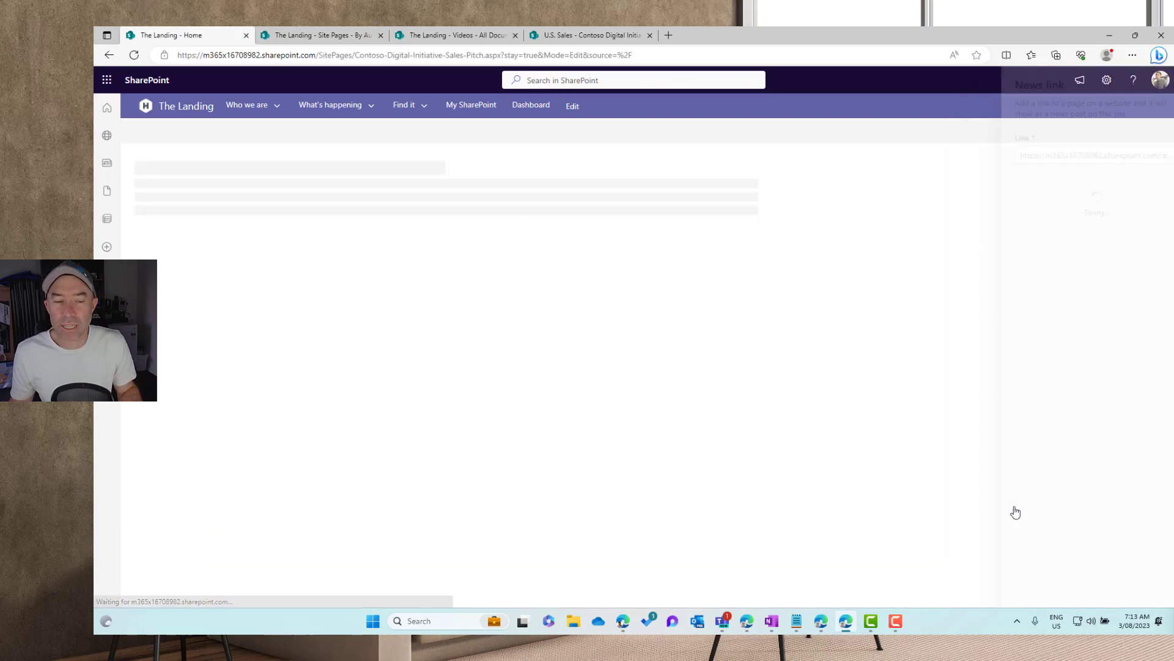
scroll(475, 347, "down", 2)
scroll(476, 348, "up", 2)
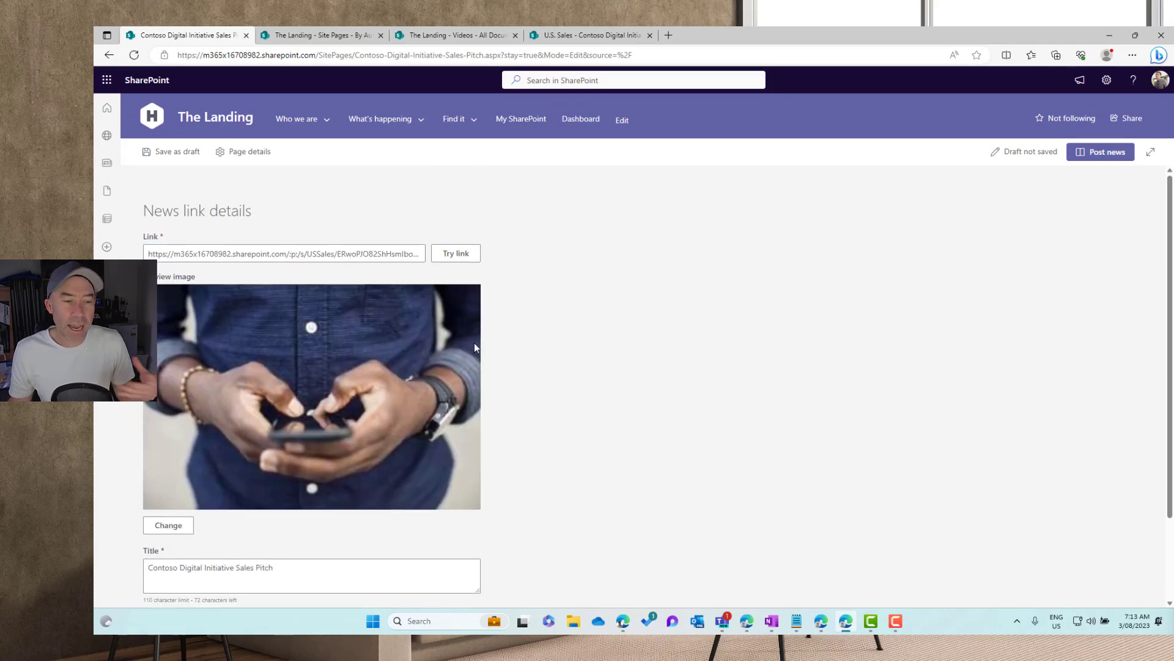
left_click(236, 160)
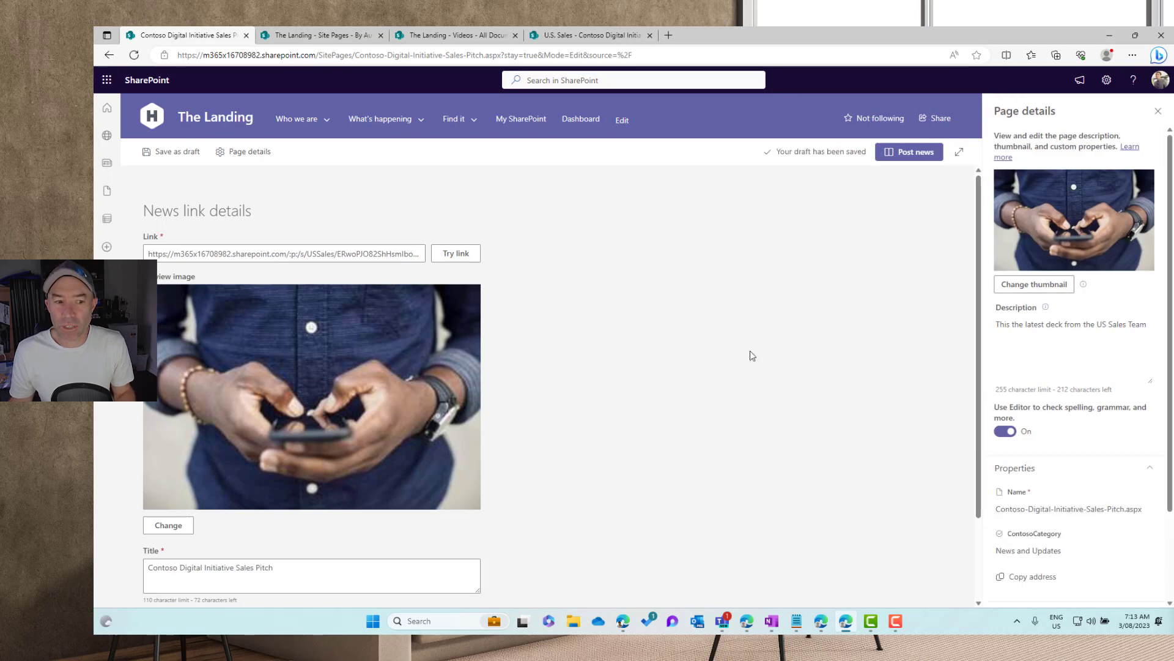
scroll(999, 448, "down", 2)
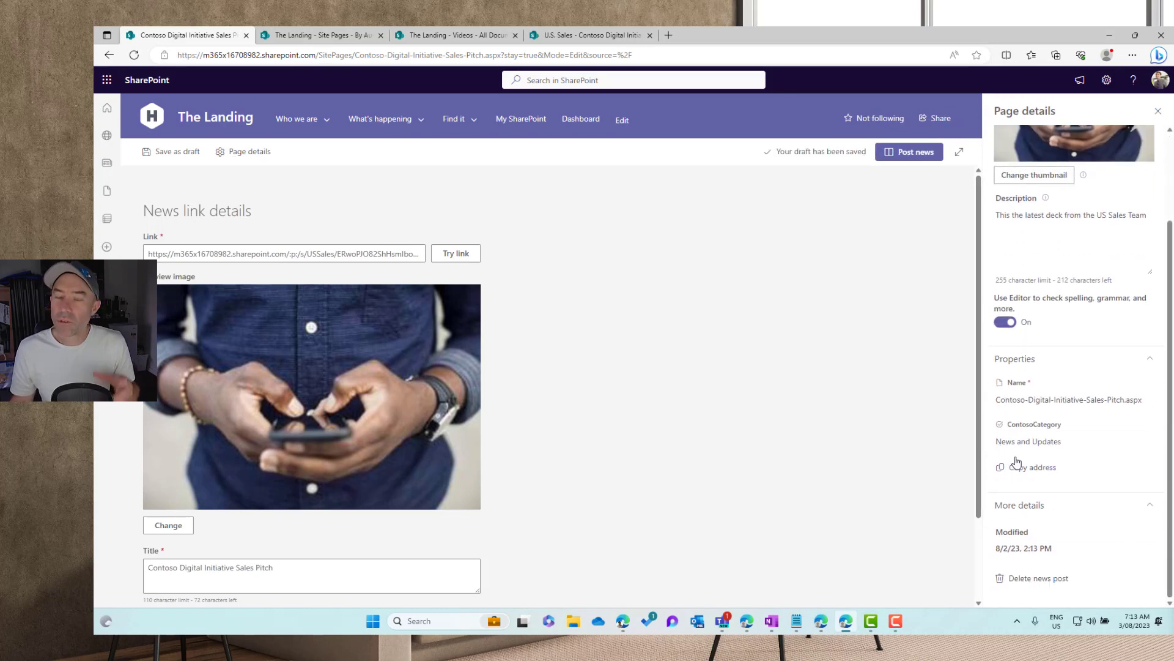
left_click(1025, 447)
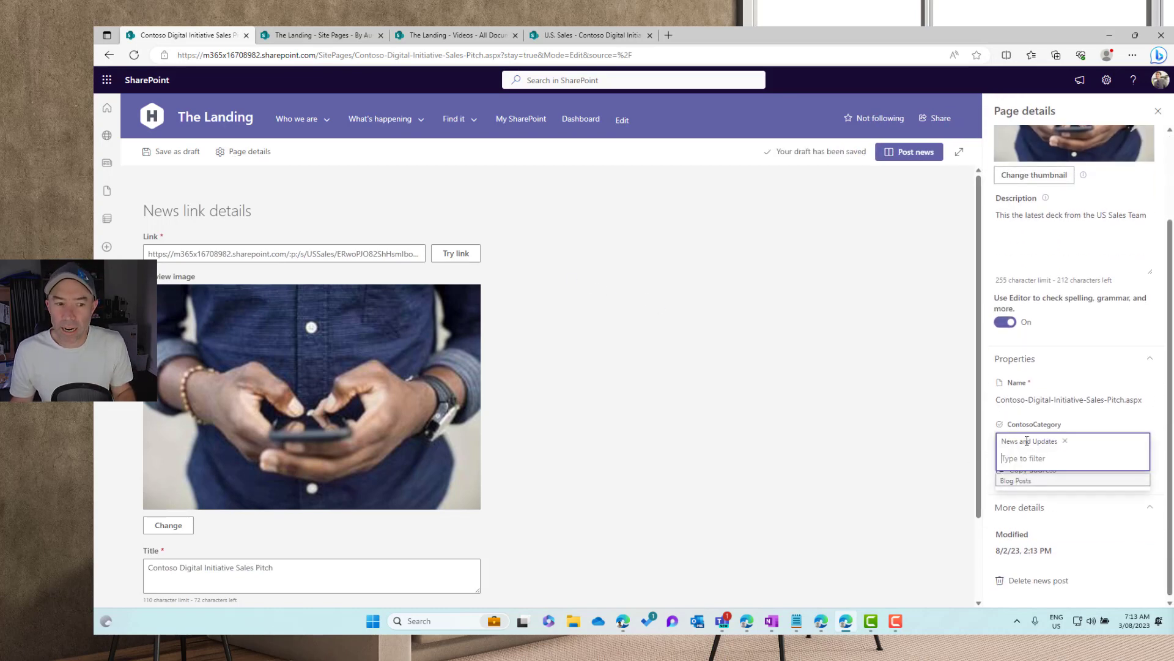
left_click(1021, 481)
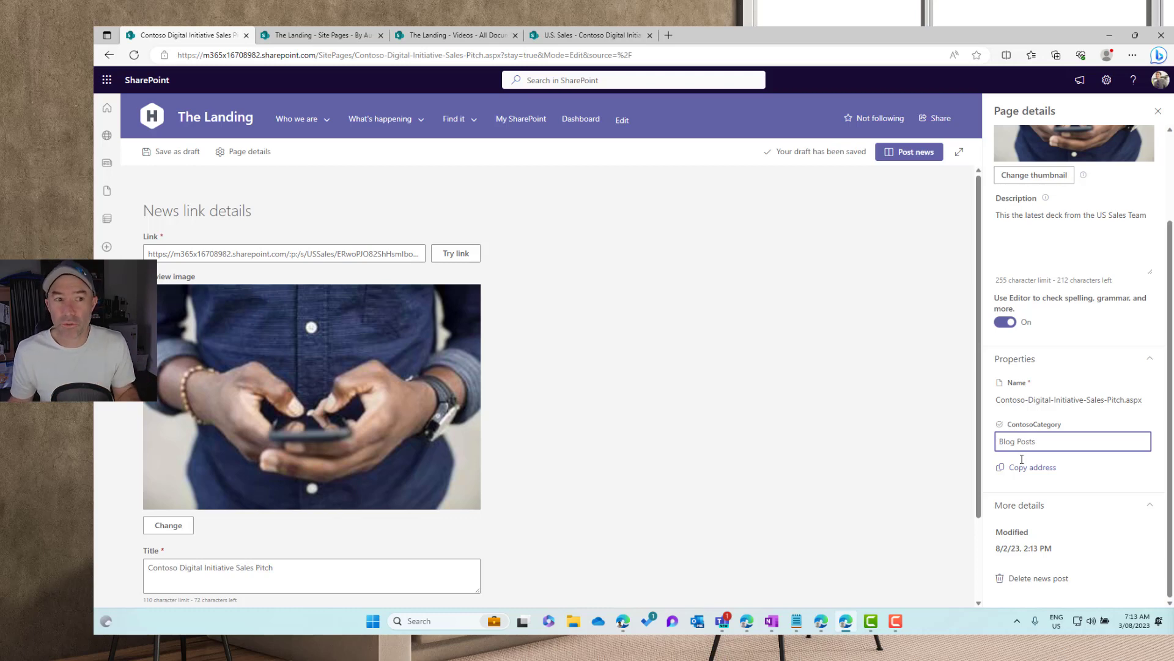
left_click(911, 153)
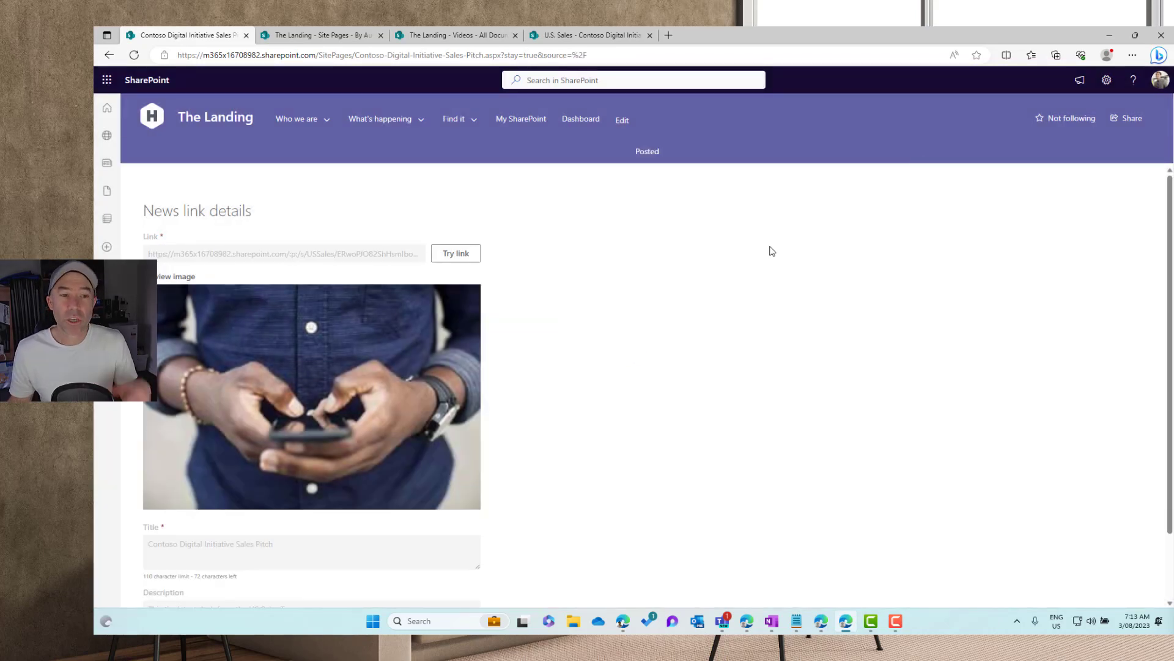
Return to The Landing home page and highlight the Latest Blog Articles heading.
left_click(230, 123)
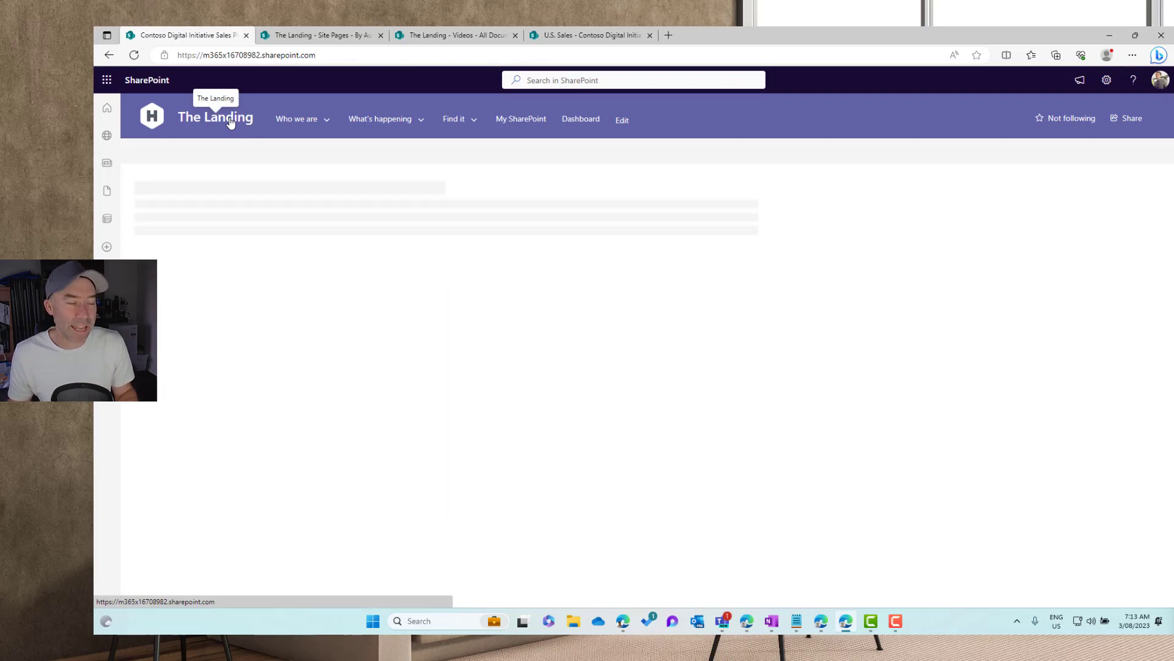
scroll(427, 223, "down", 5)
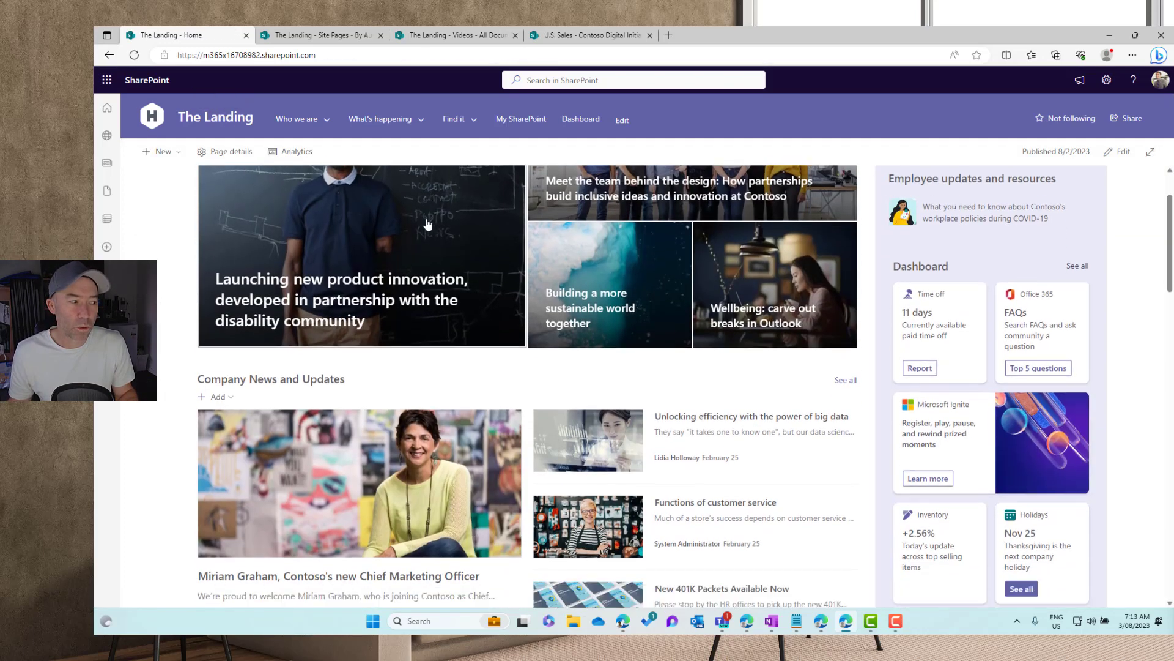
scroll(427, 219, "down", 2)
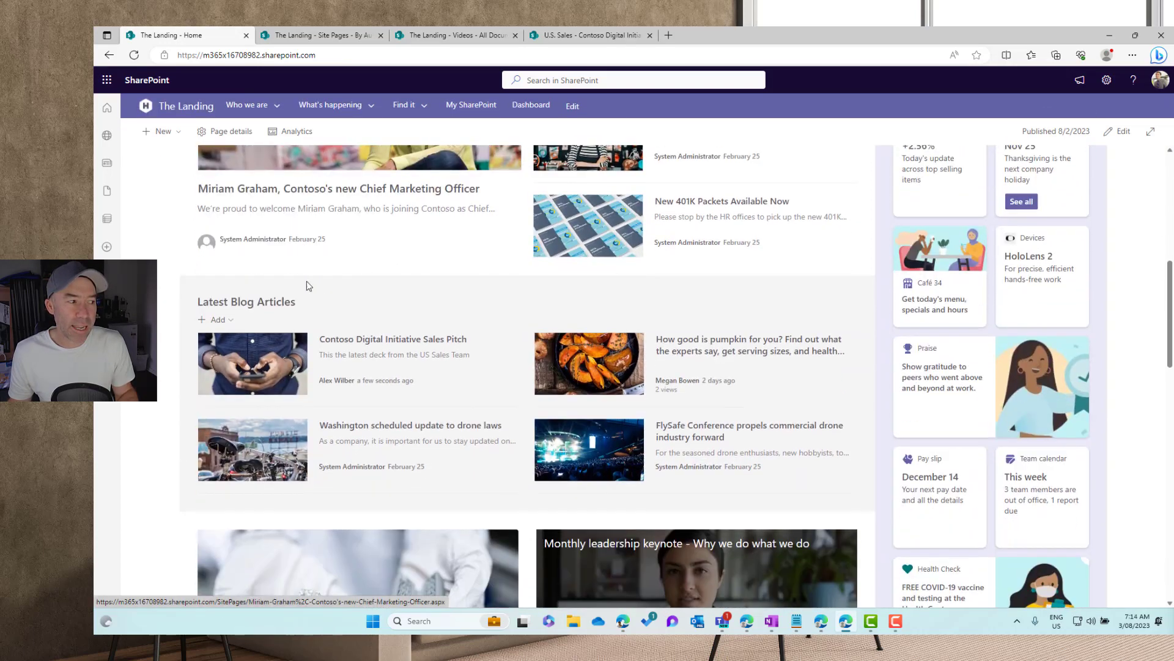
left_click_drag(202, 303, 285, 302)
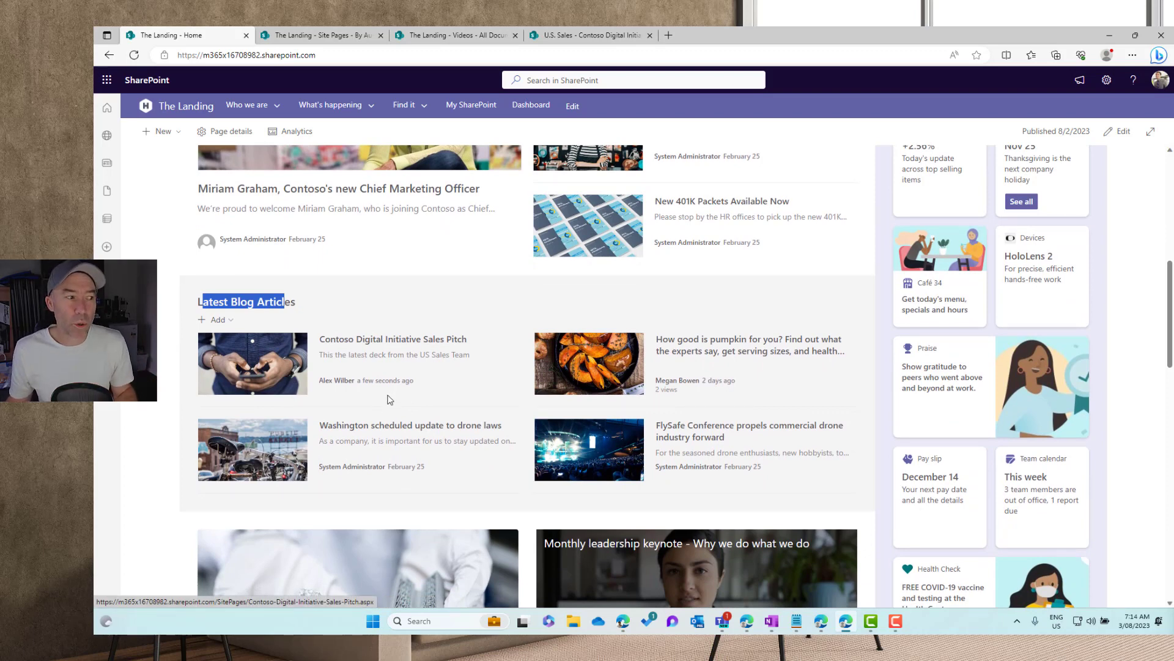
left_click(395, 344)
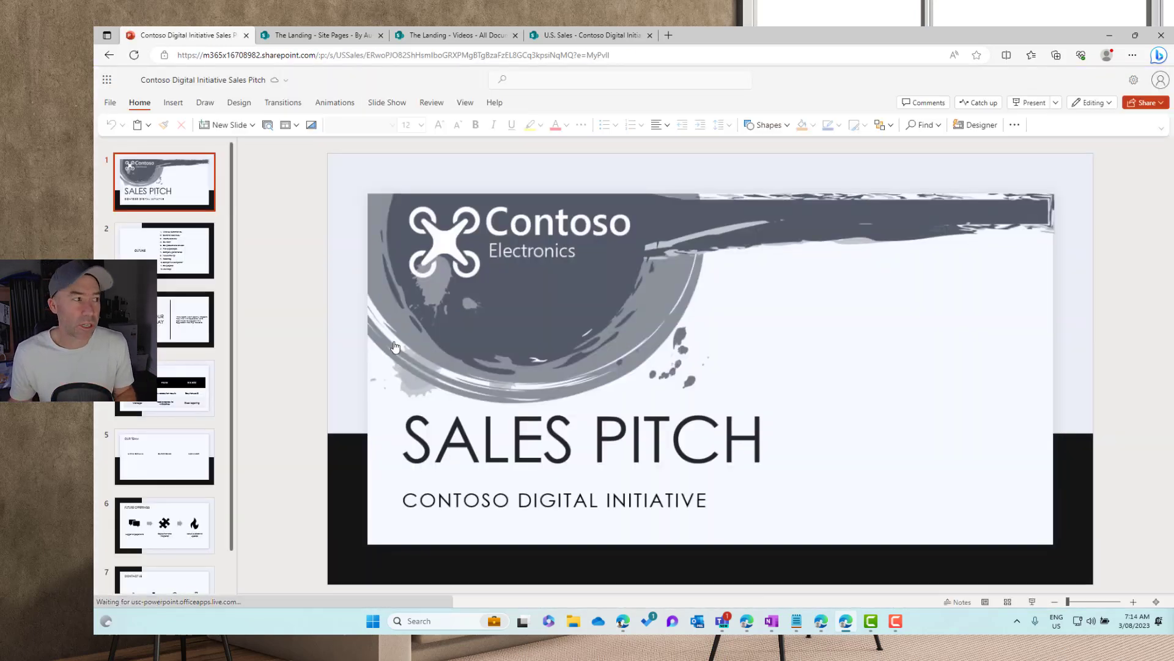
left_click(109, 55)
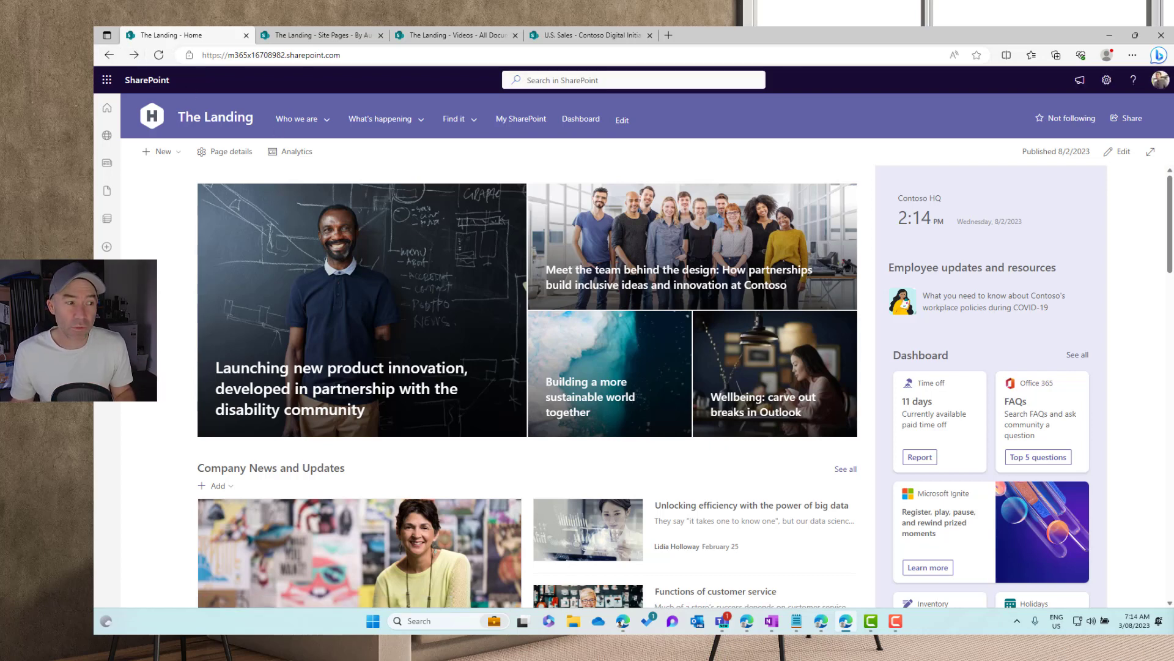
Start a new News link from the Latest Blog Articles + Add menu.
scroll(630, 373, "down", 5)
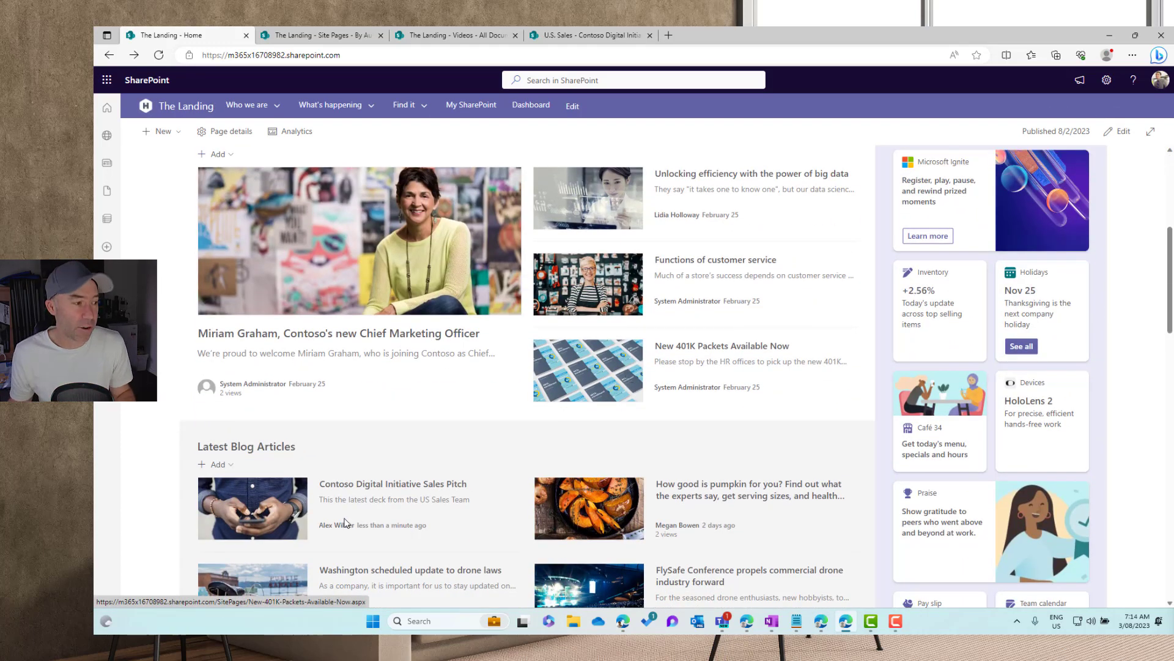
left_click(219, 466)
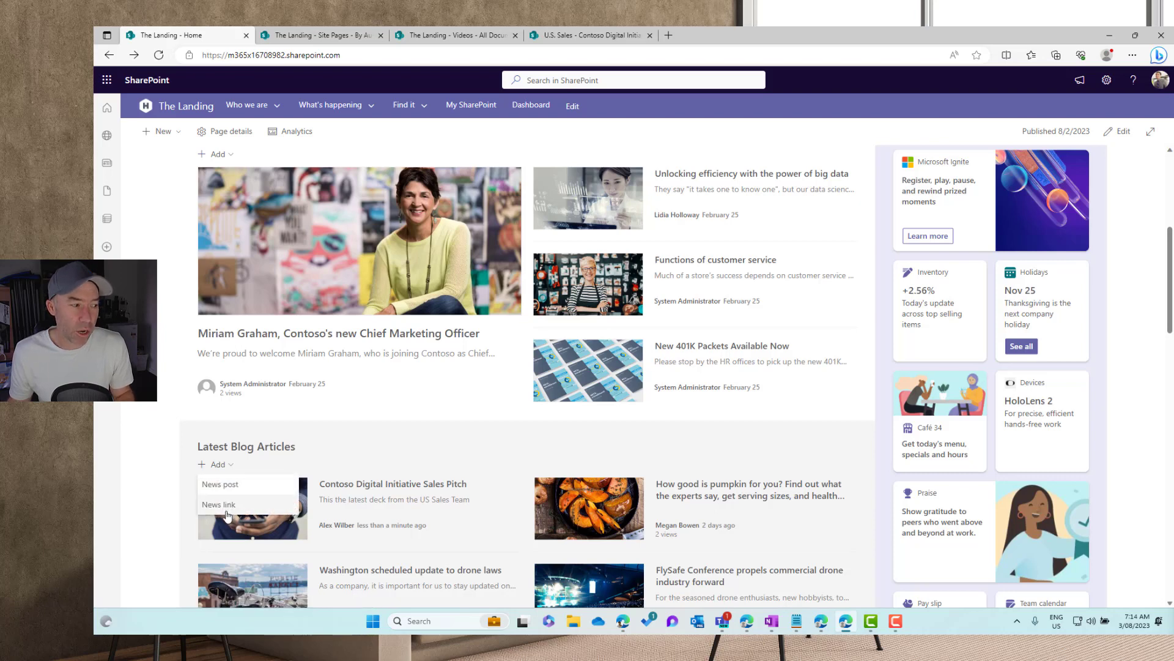
left_click(219, 505)
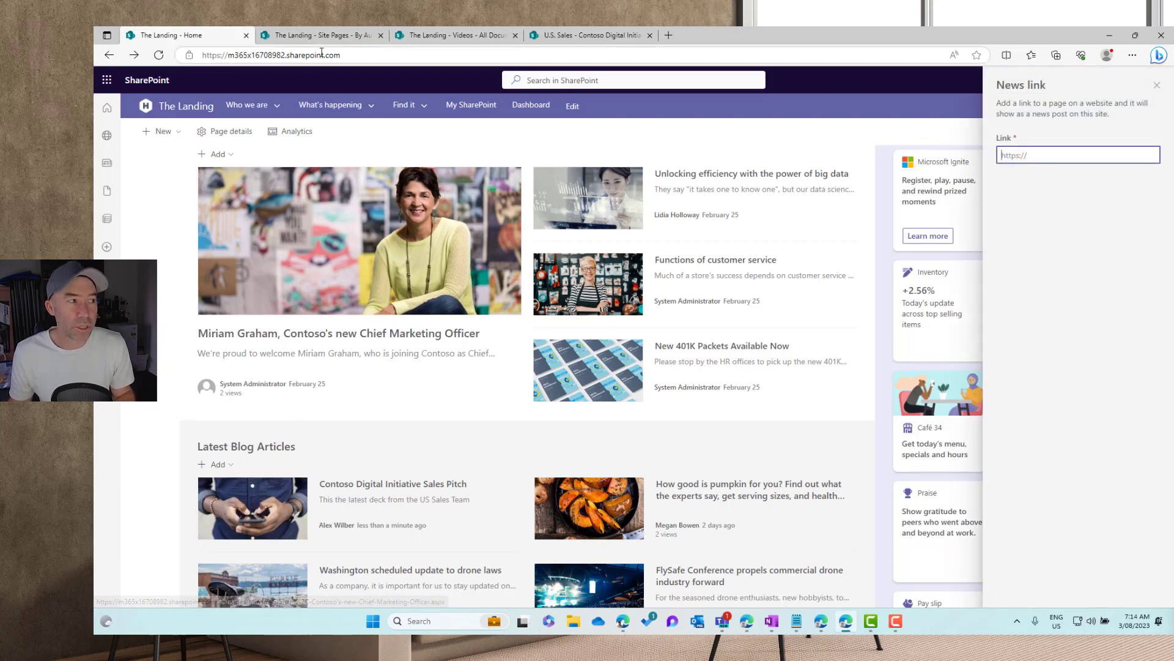
In the Videos library, select Contso Monthly QnA.mp4 and get its shareable link.
left_click(475, 32)
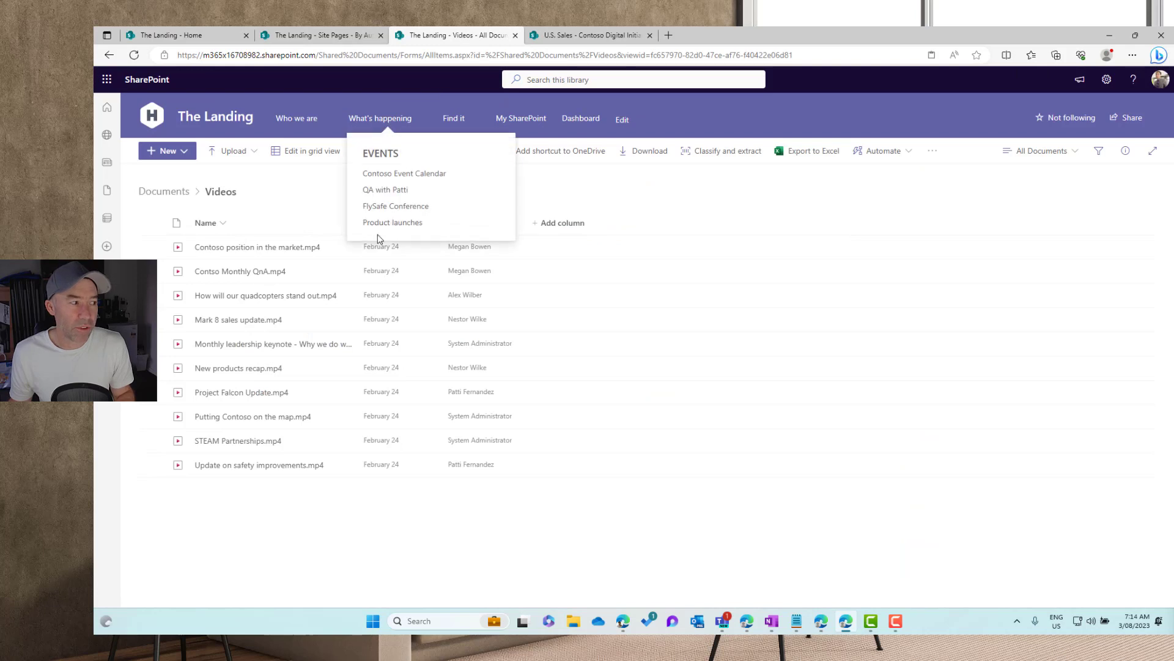
mouse_move(226, 280)
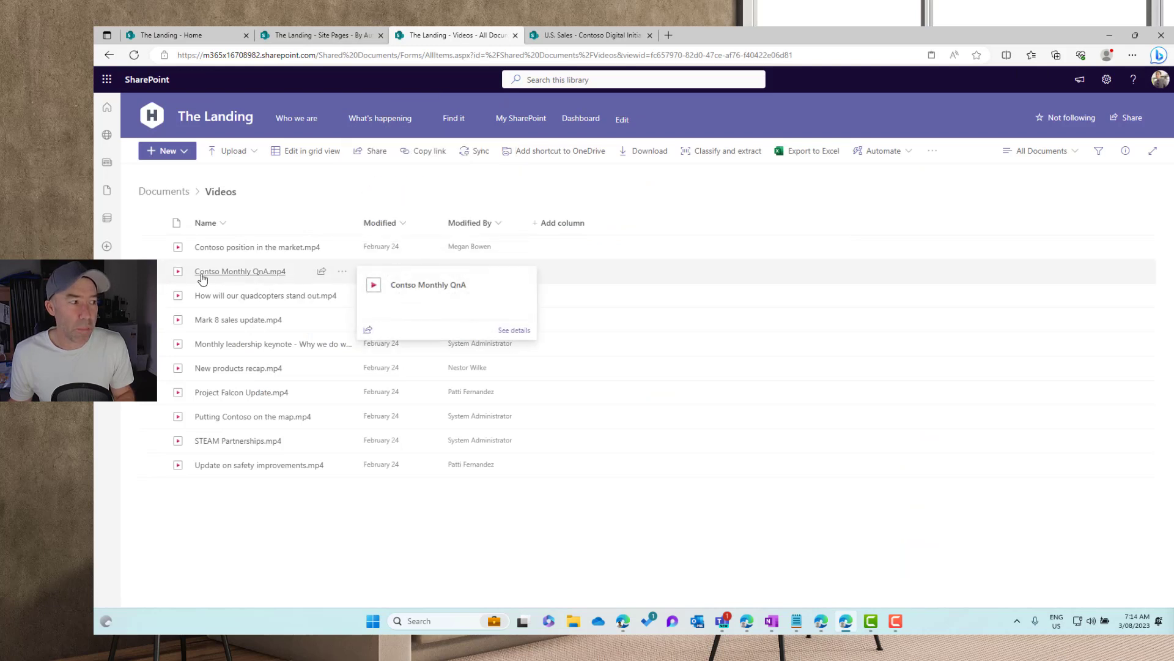
left_click(322, 273)
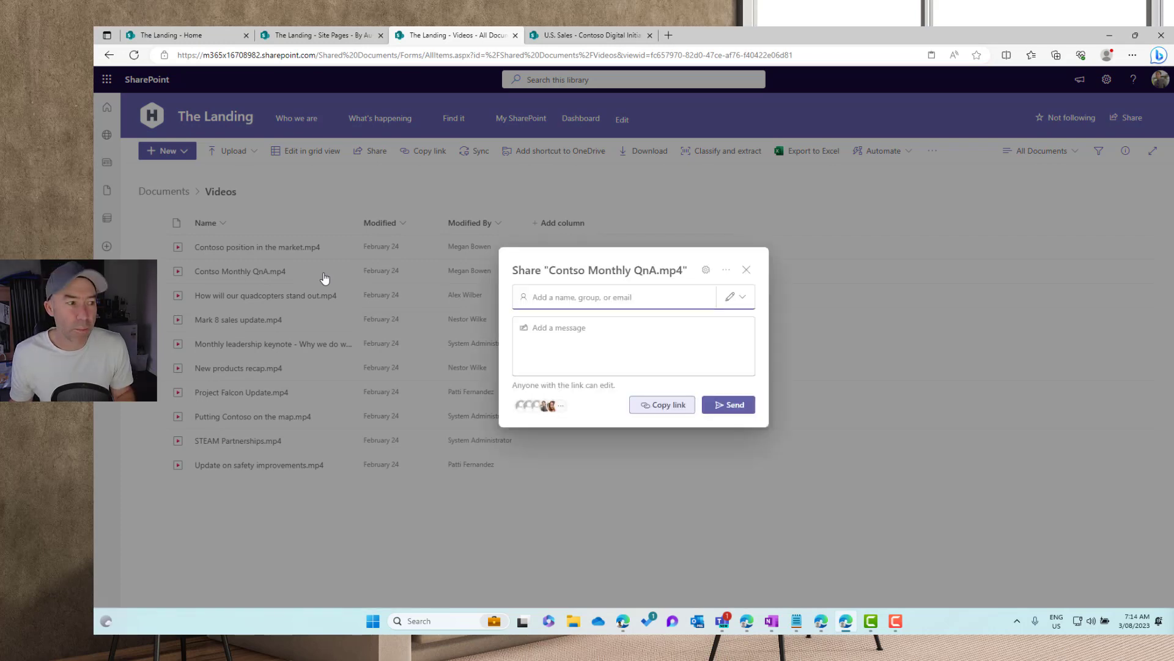
left_click(746, 270)
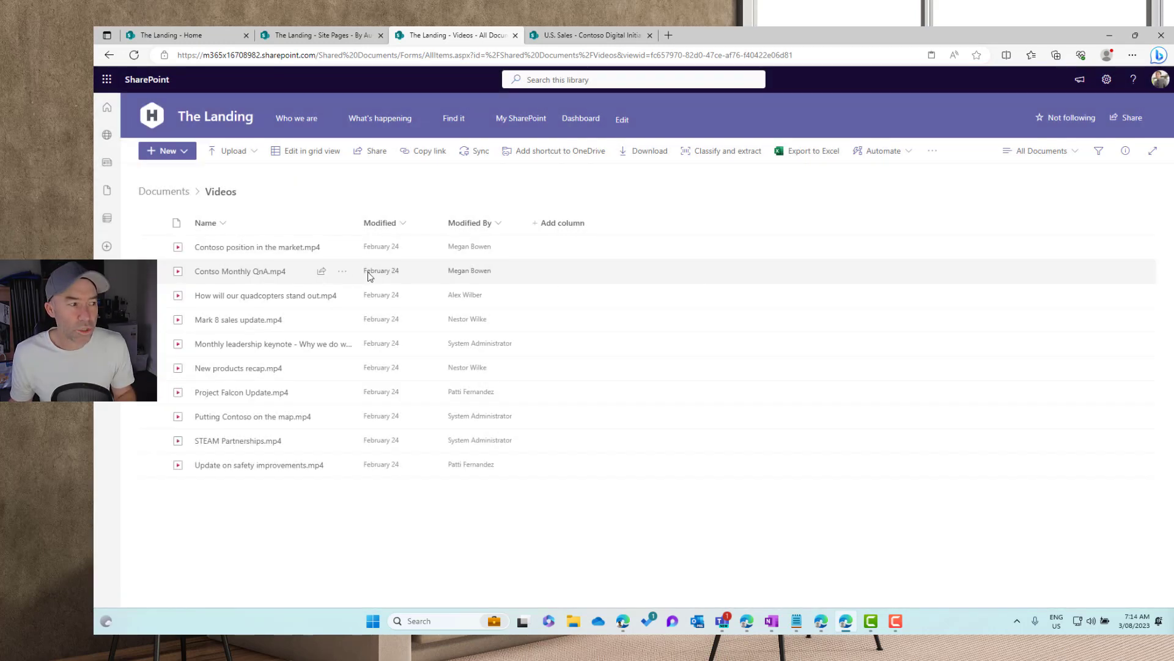
left_click(159, 276)
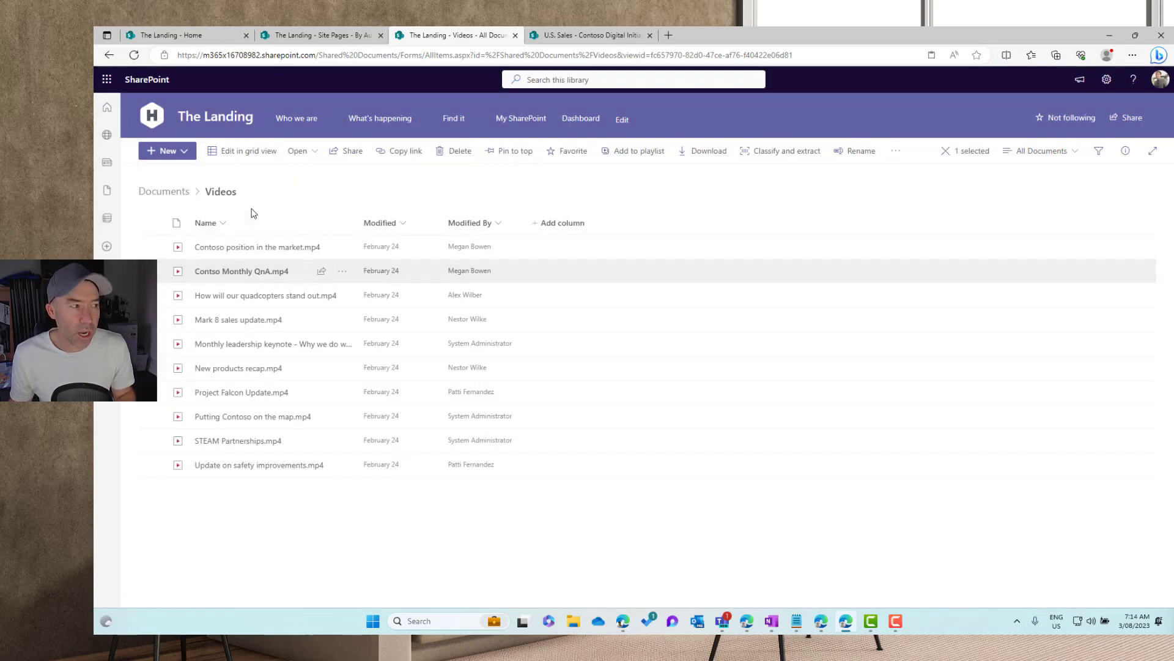
left_click(396, 154)
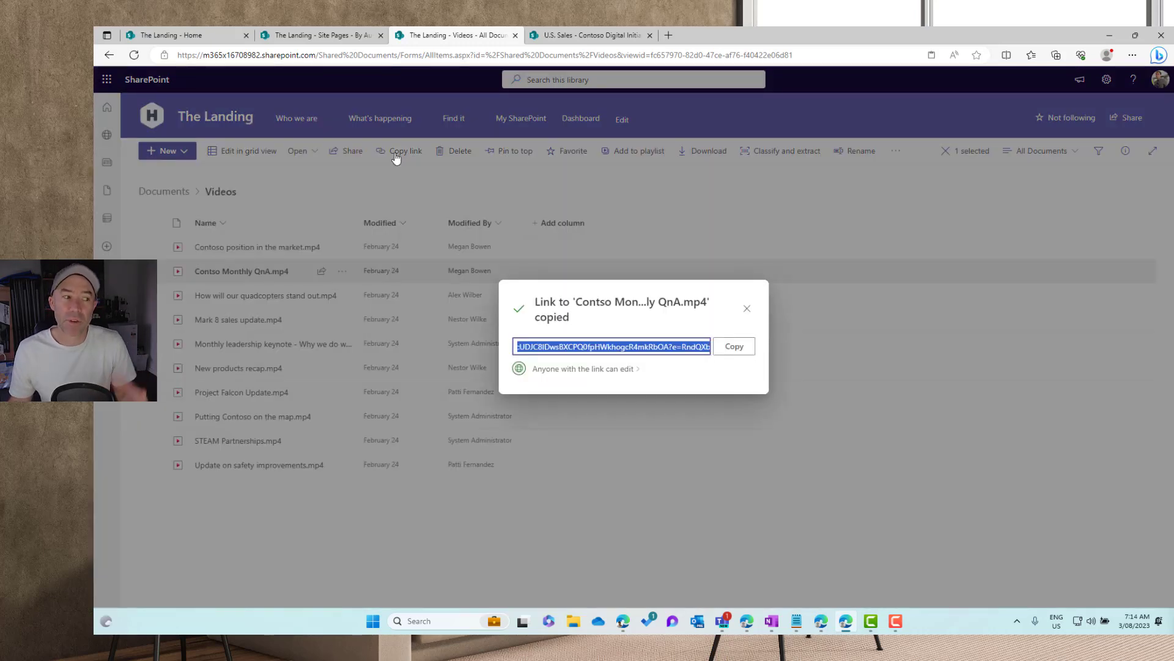
Limit the video link to people in Contoso with Can view, copy it, and return home.
left_click(612, 369)
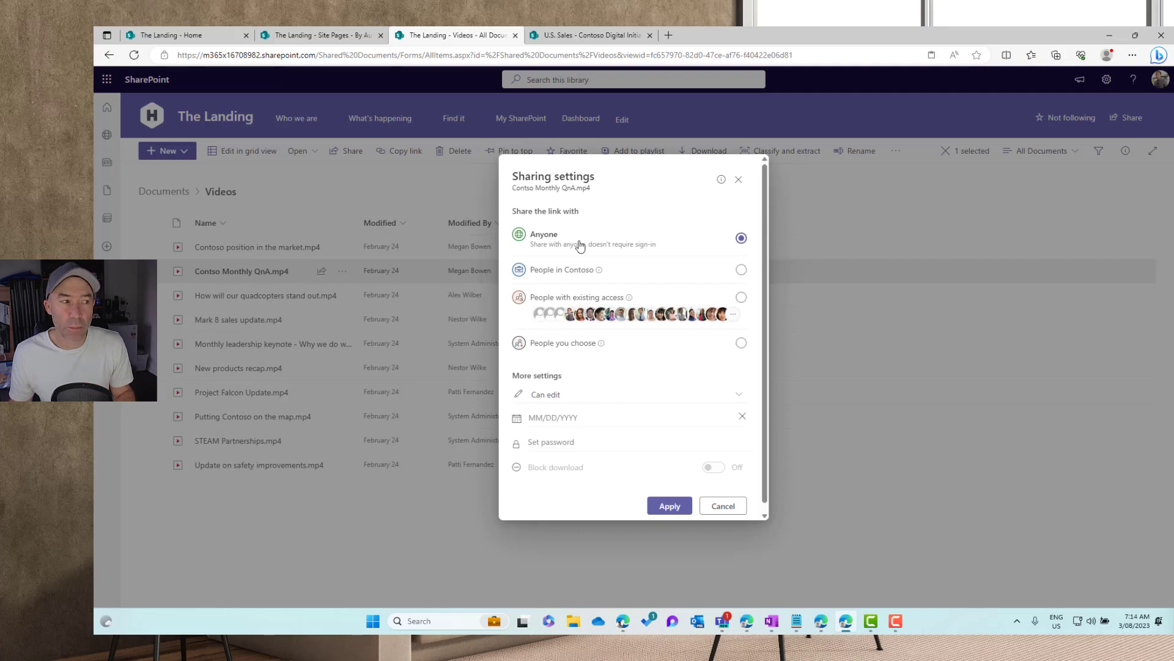
left_click(560, 271)
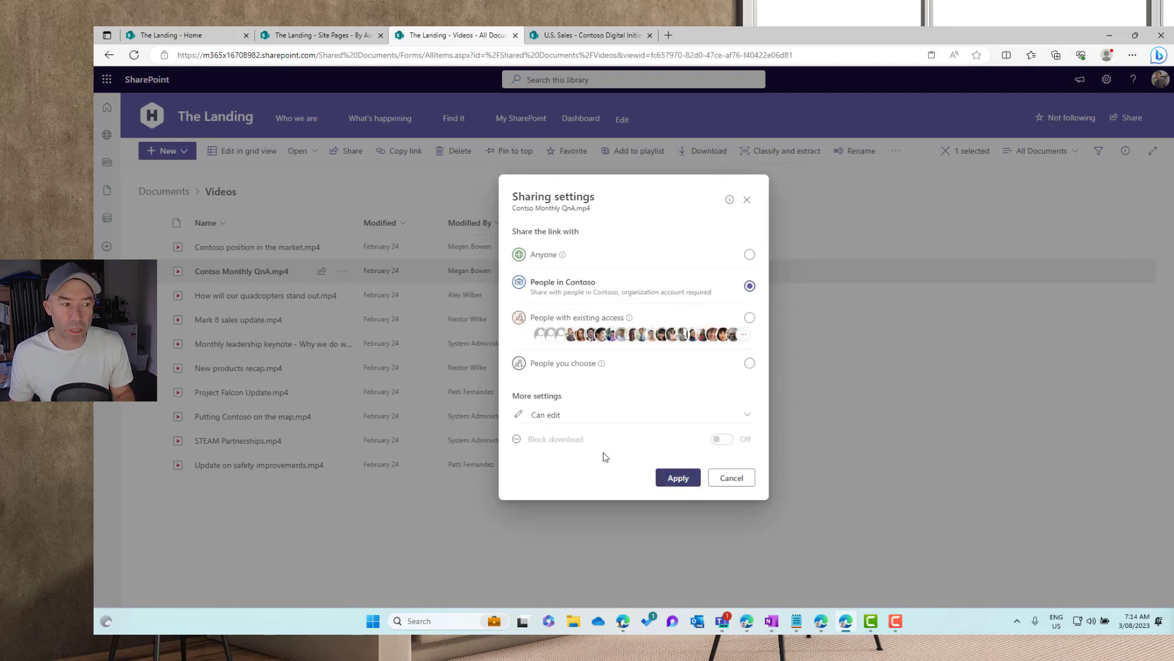
left_click(568, 414)
left_click(569, 455)
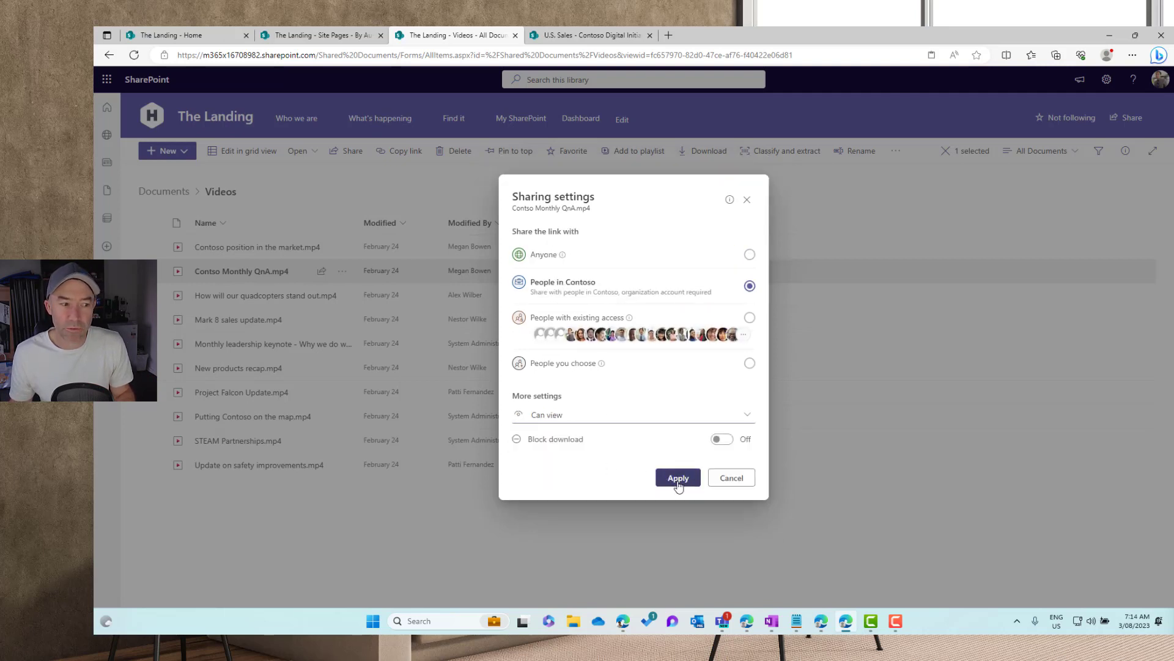
left_click(678, 477)
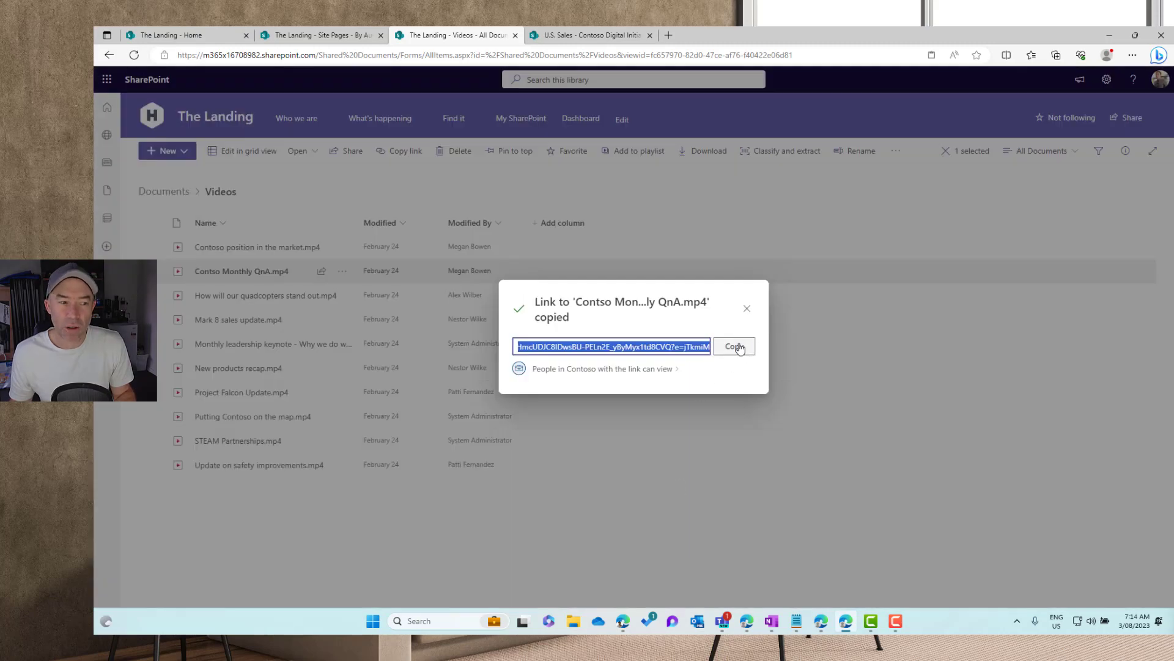
left_click(736, 346)
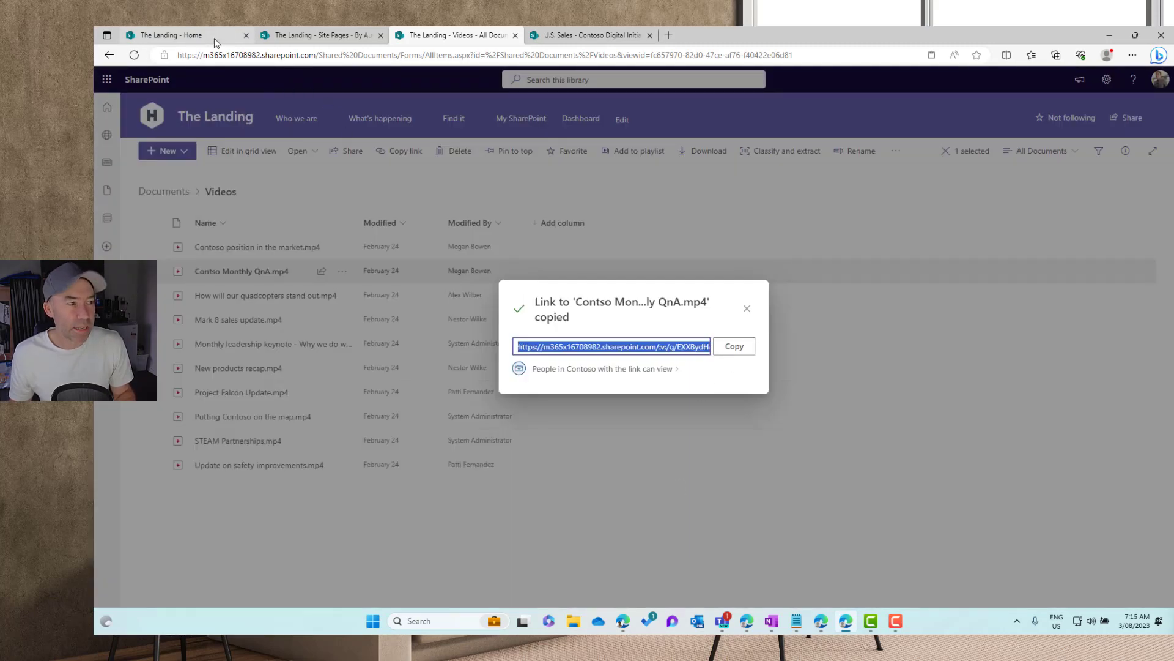
left_click(215, 37)
Paste the video link and add the description 'View the latest Monthly Q and A' with an emoji.
key("ctrl+v")
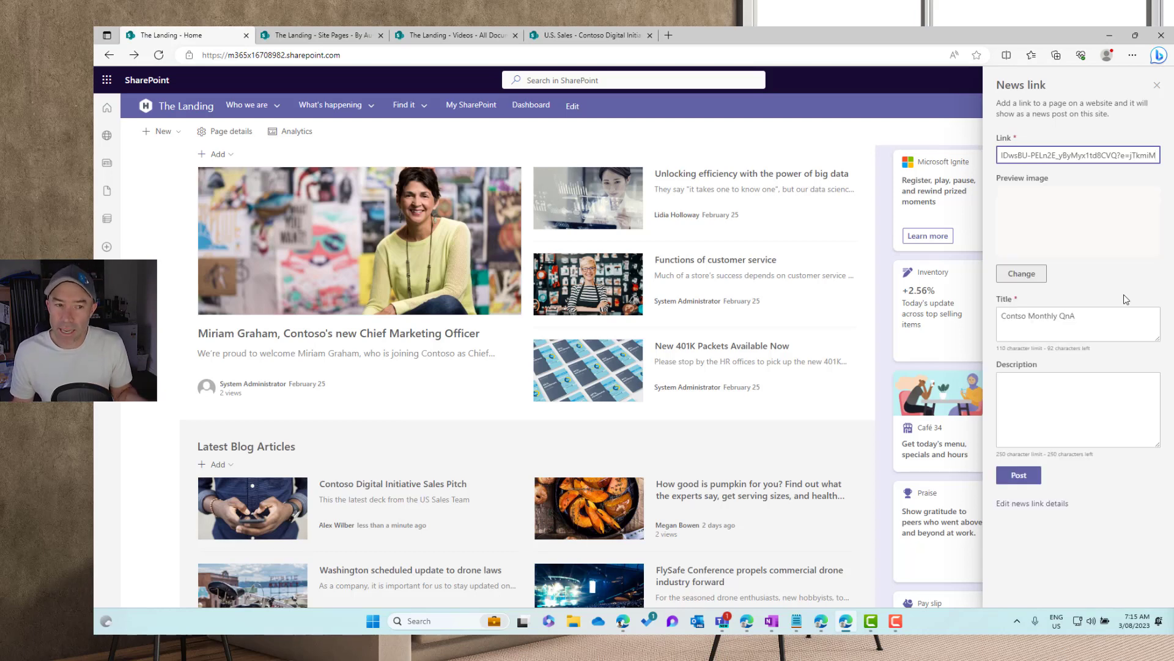
left_click(1025, 381)
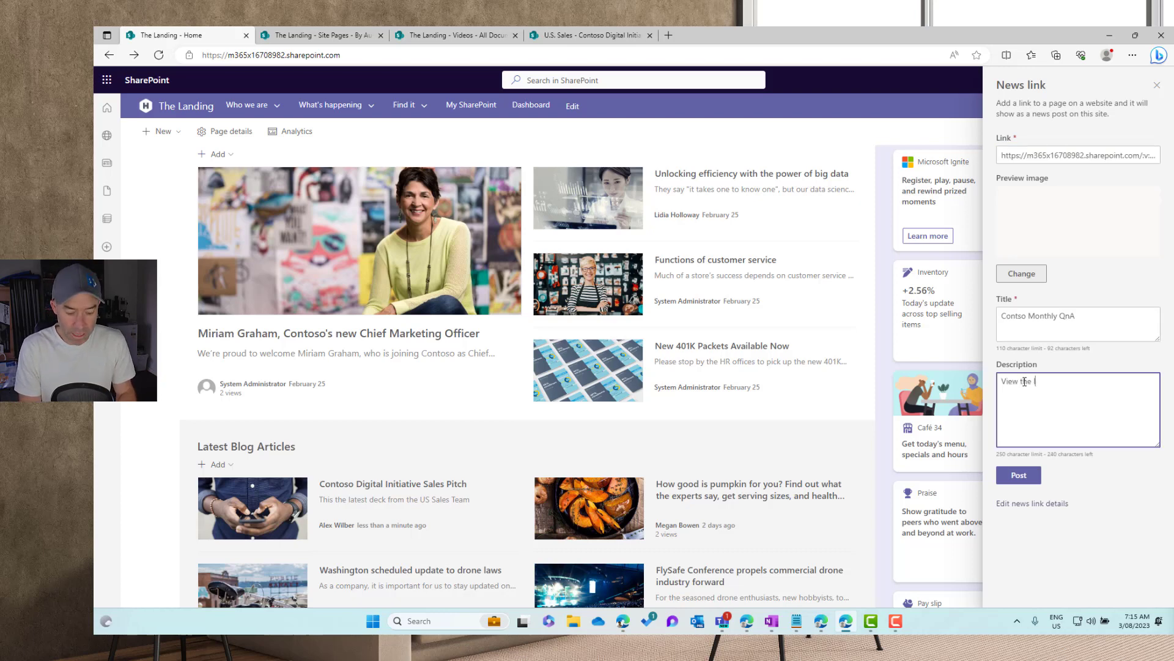
type("View the latest Monthly A")
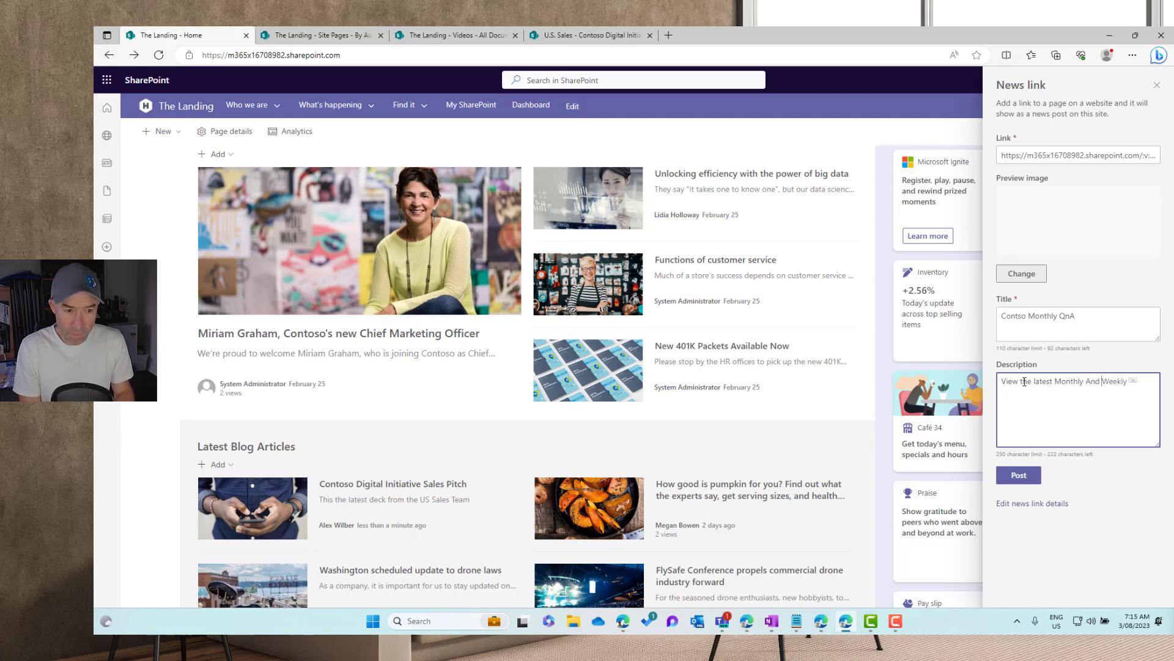
key("BackSpace")
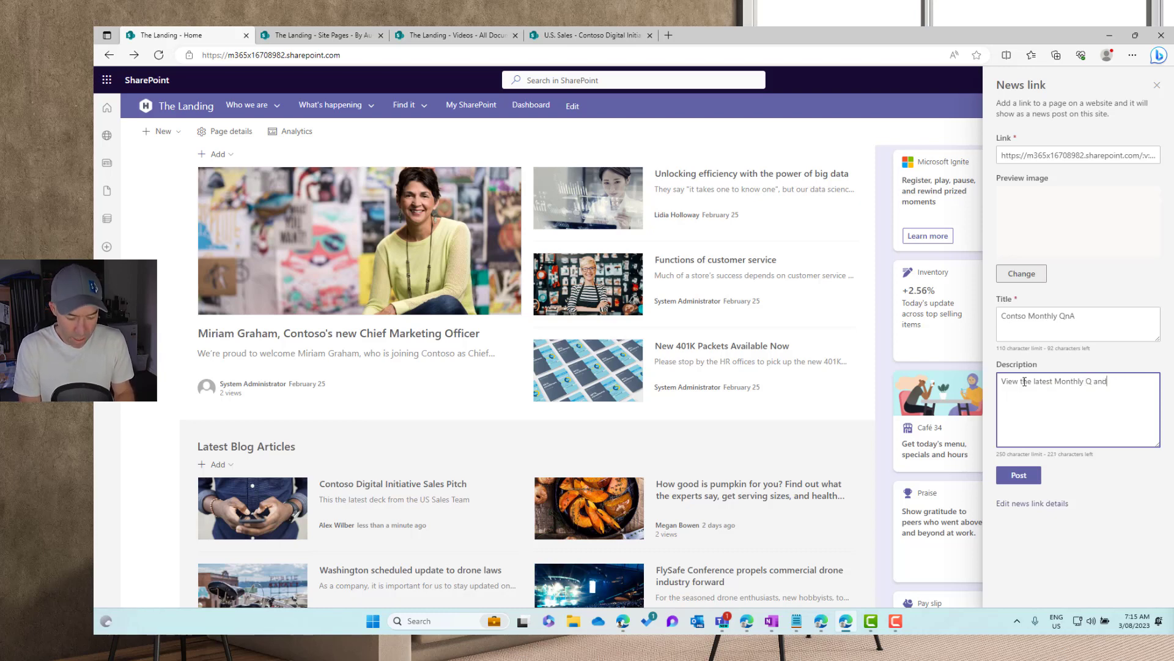
key("super+period")
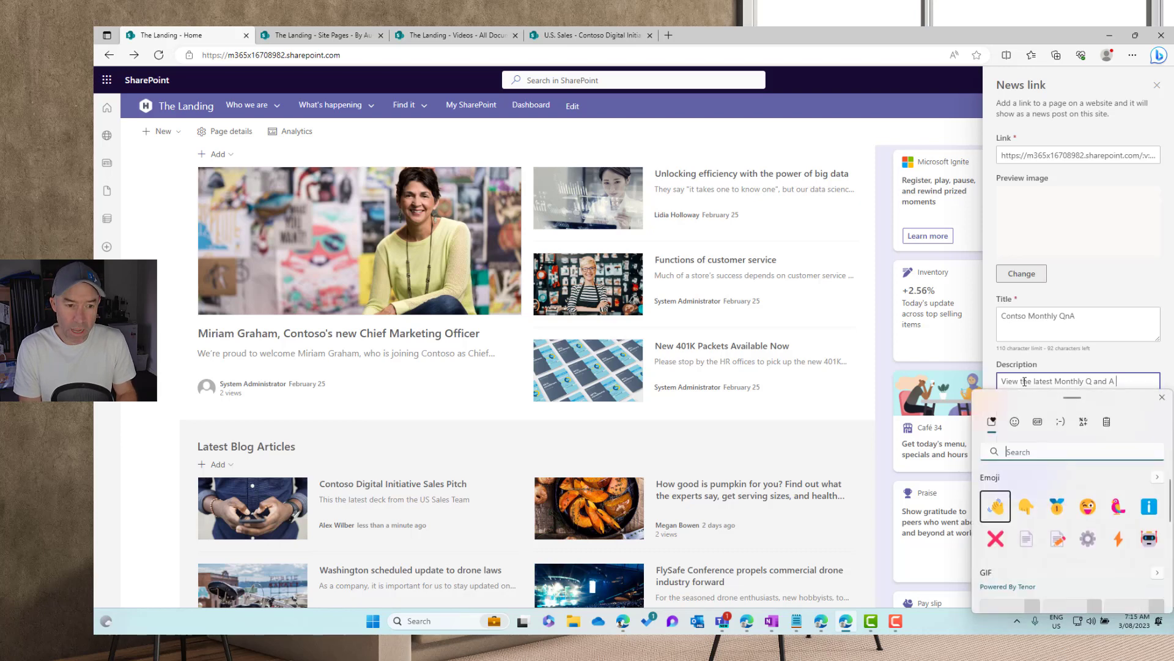
left_click(1085, 507)
Replace the news link's preview image with the hero-02 group photo from Recent images.
left_click(1020, 272)
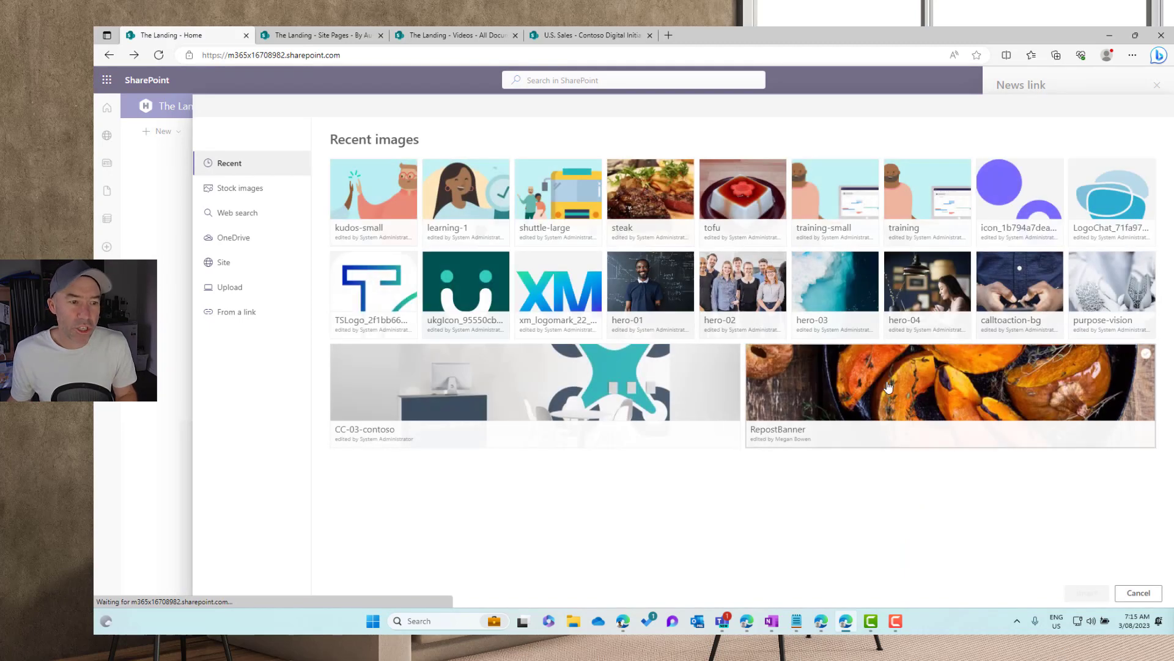
left_click(758, 335)
left_click(1087, 593)
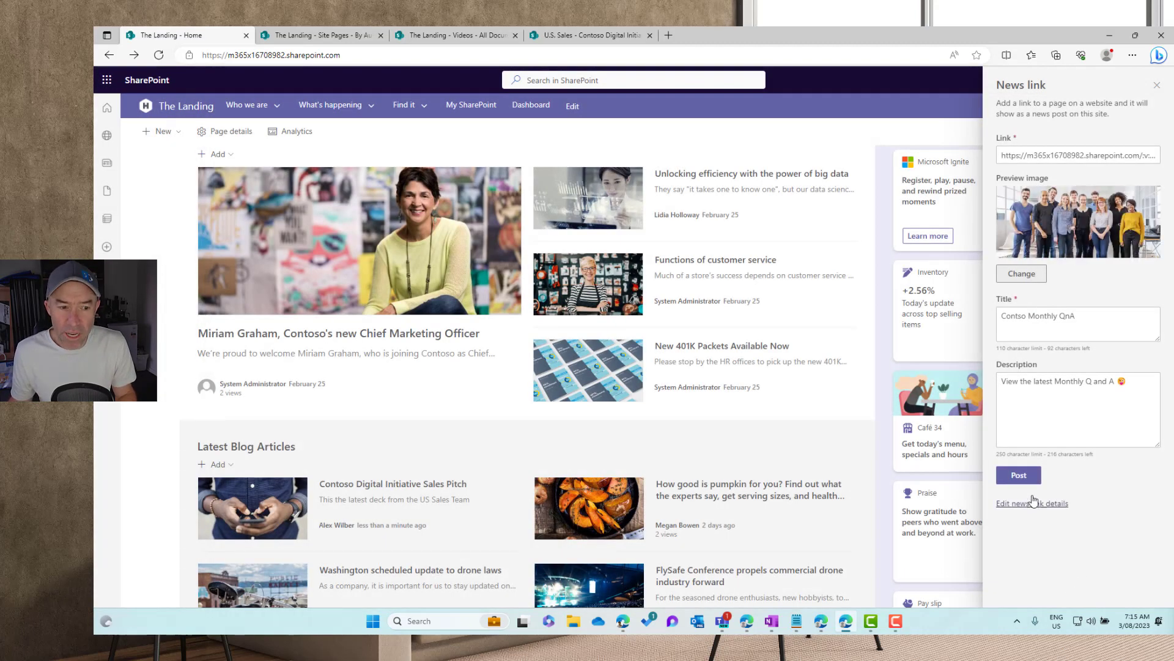
In the full news link details, set ContosoCategory to Blog Posts and post the news.
left_click(1027, 507)
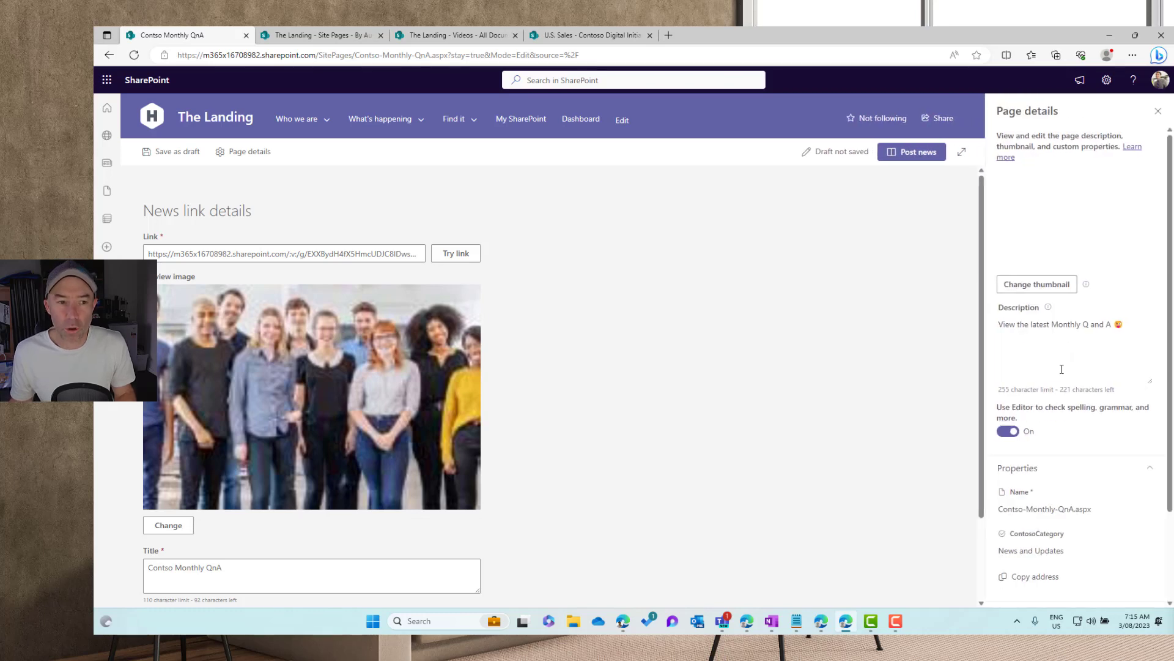
scroll(1060, 399, "down", 2)
left_click(1044, 451)
left_click(1030, 482)
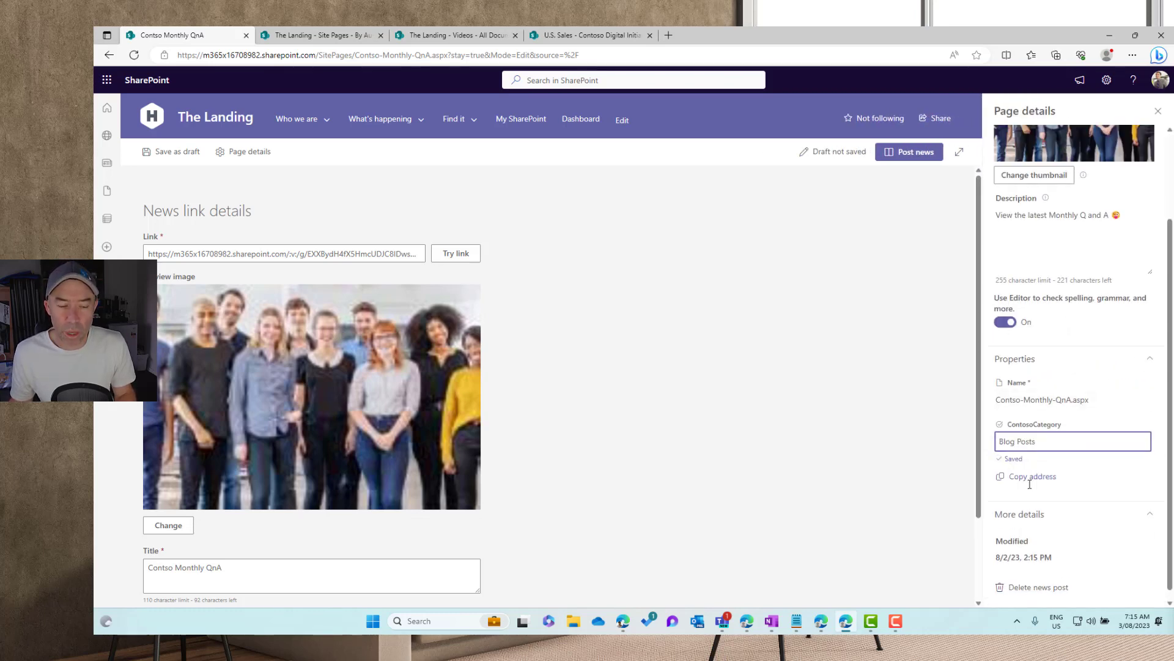
left_click(916, 153)
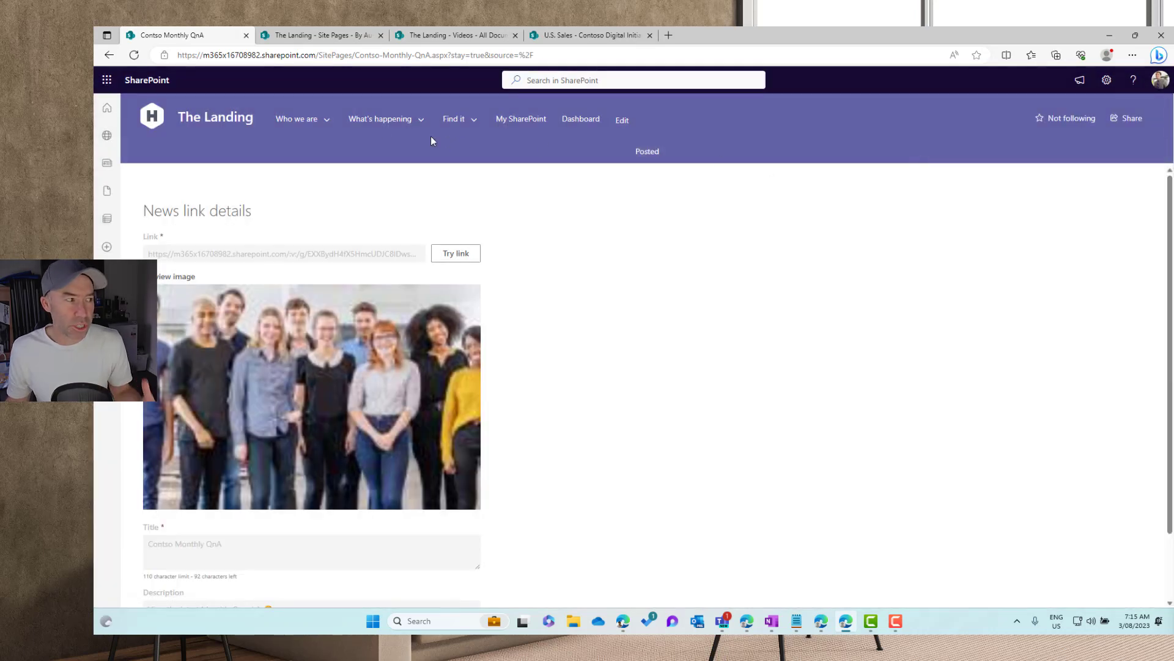
Return to The Landing home page and scroll down to the Latest Blog Articles section.
left_click(225, 123)
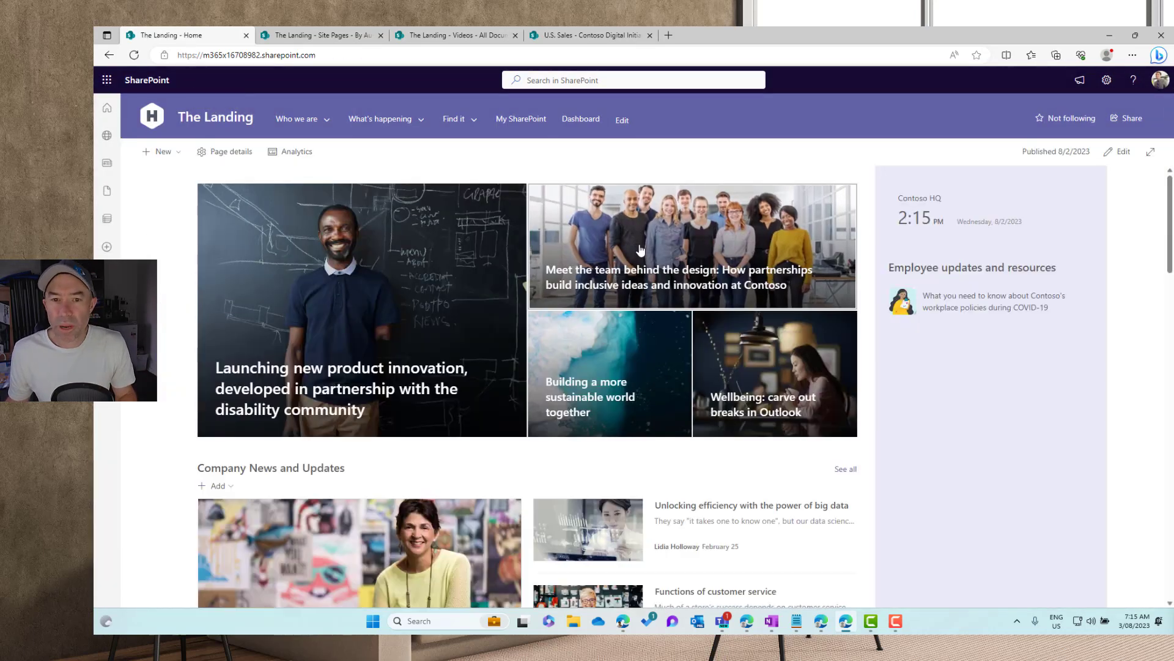
scroll(581, 273, "down", 8)
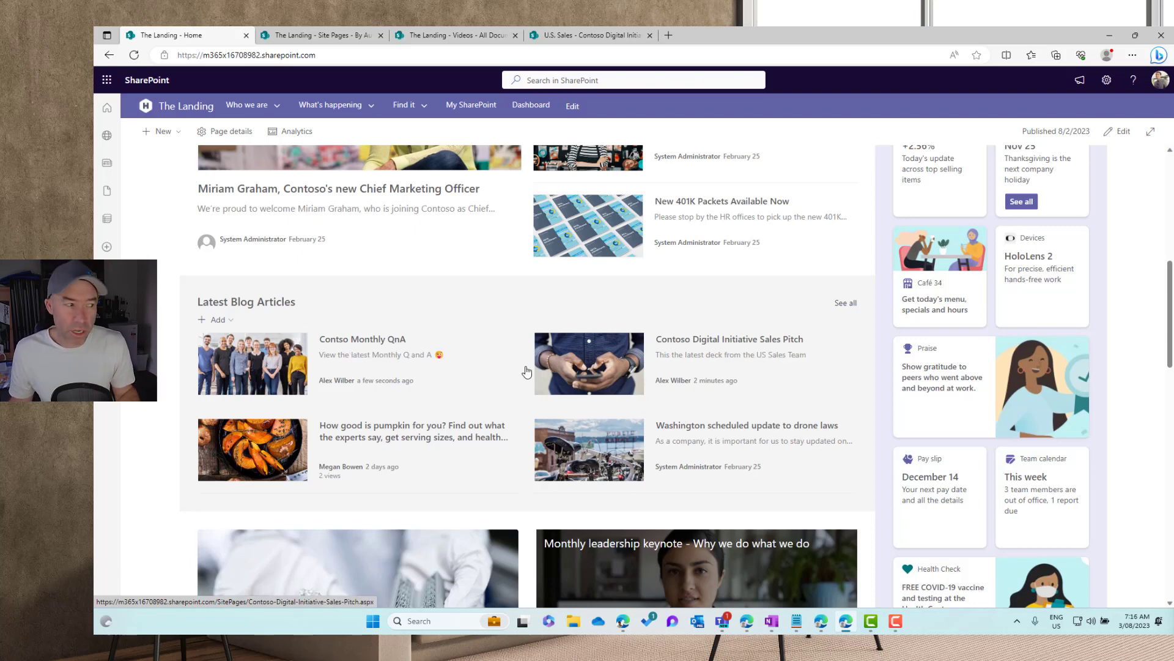
Open the Contoso Monthly QnA news link to launch its video in Stream.
left_click(361, 340)
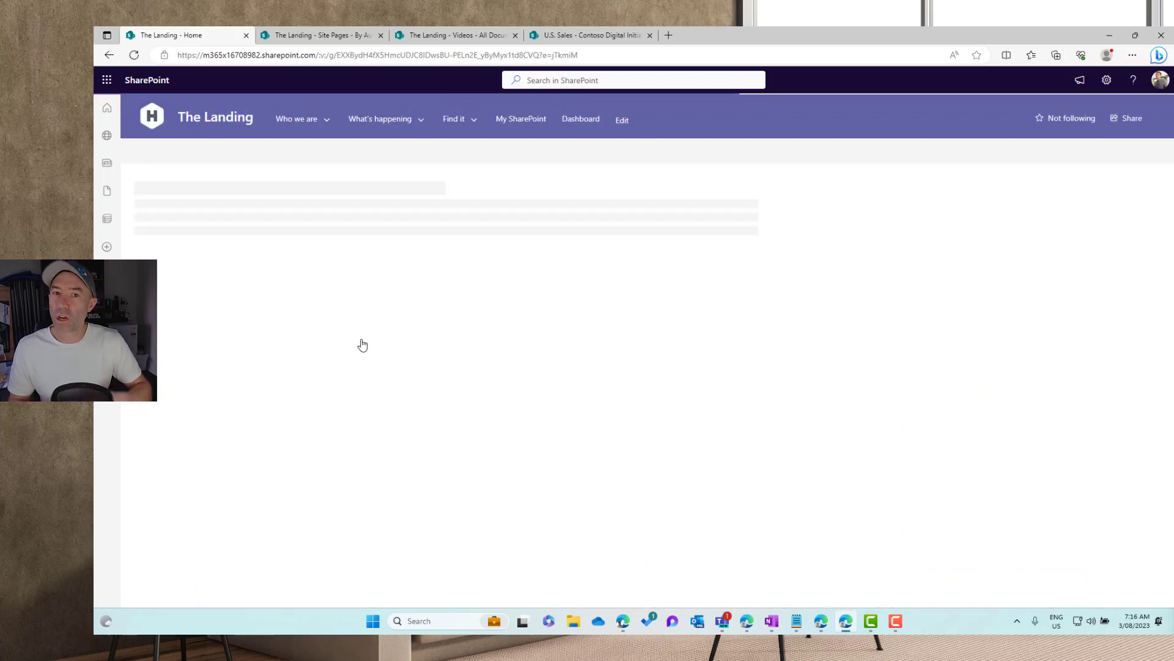